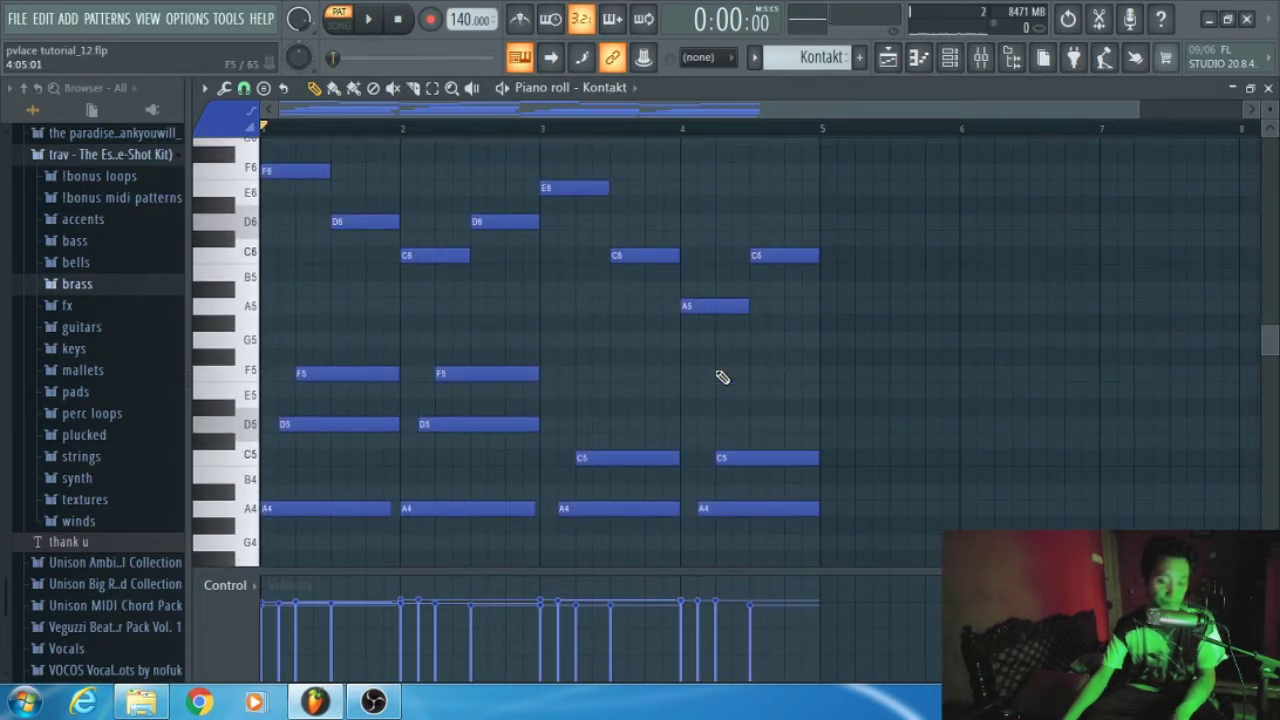
Step: Mute the eight upper melody notes, from A5 up to F6, in the Kontakt piano roll and return to the draw tool
scroll(655, 409, down, 2)
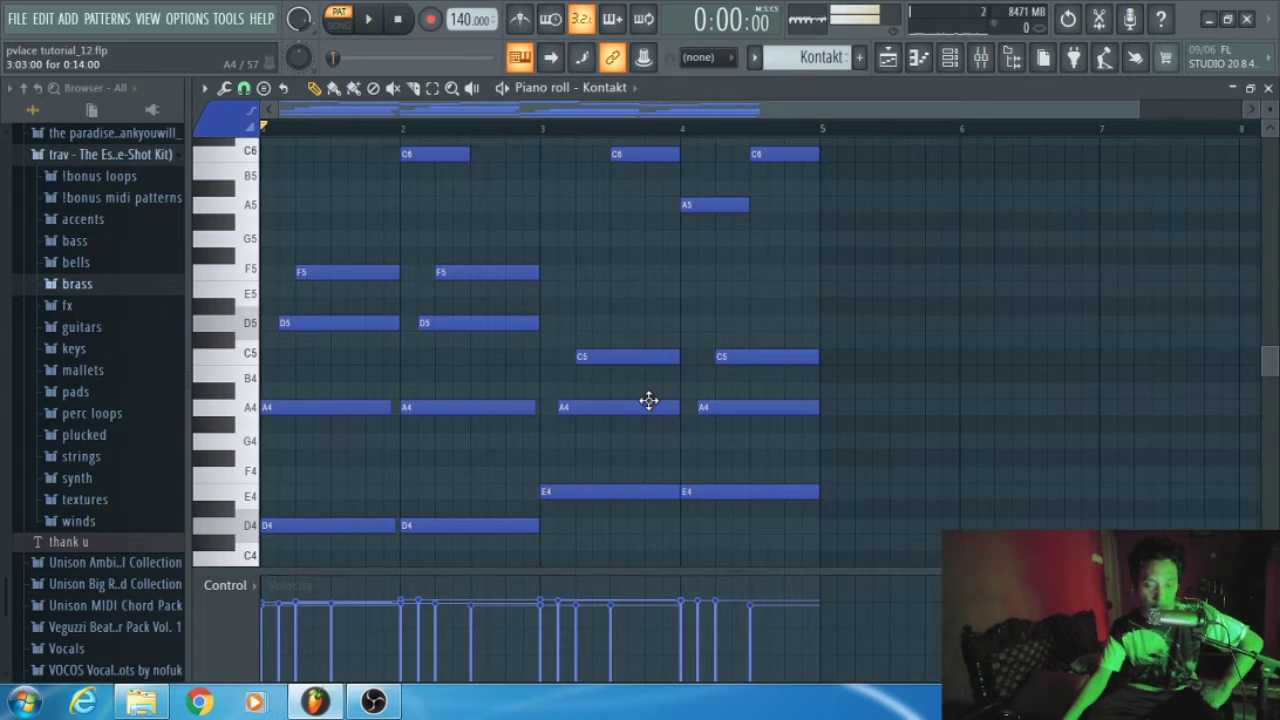
scroll(649, 400, up, 3)
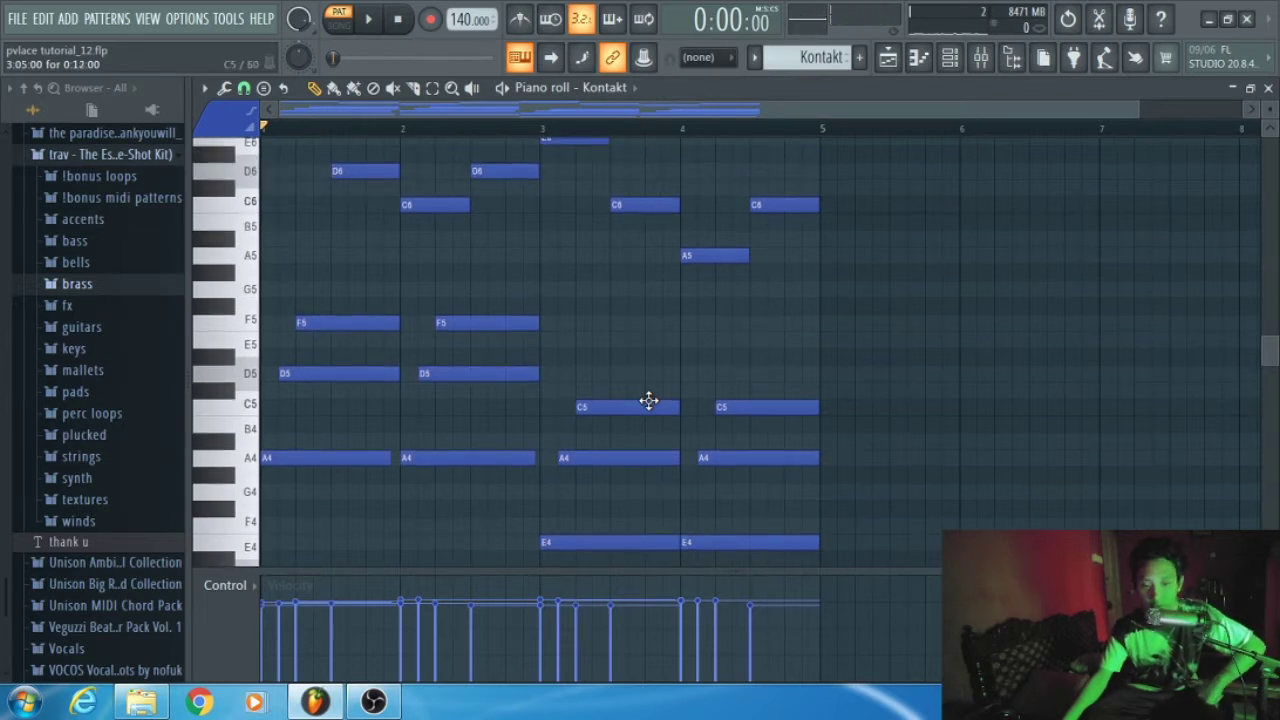
click(393, 88)
mouse_move(307, 224)
mouse_down()
mouse_move(394, 287)
mouse_move(591, 240)
mouse_move(694, 343)
mouse_move(792, 330)
mouse_move(677, 323)
mouse_move(614, 349)
mouse_up()
scroll(614, 349, down, 2)
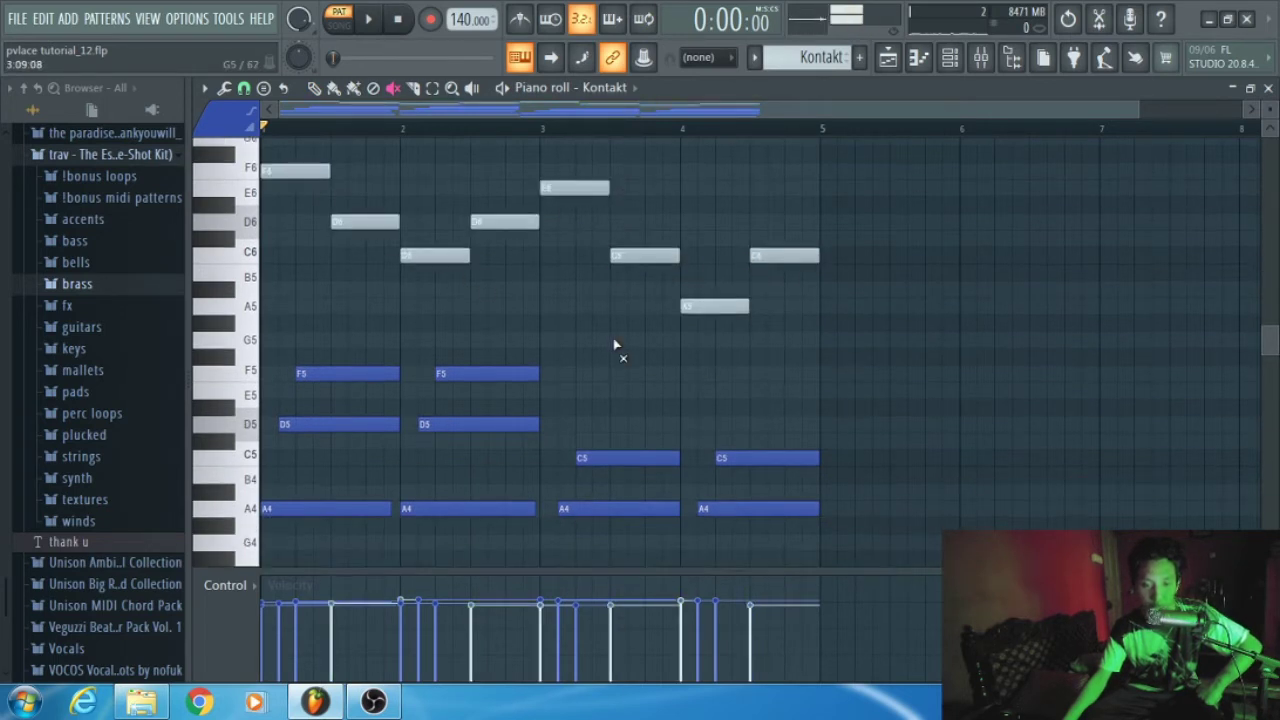
click(314, 88)
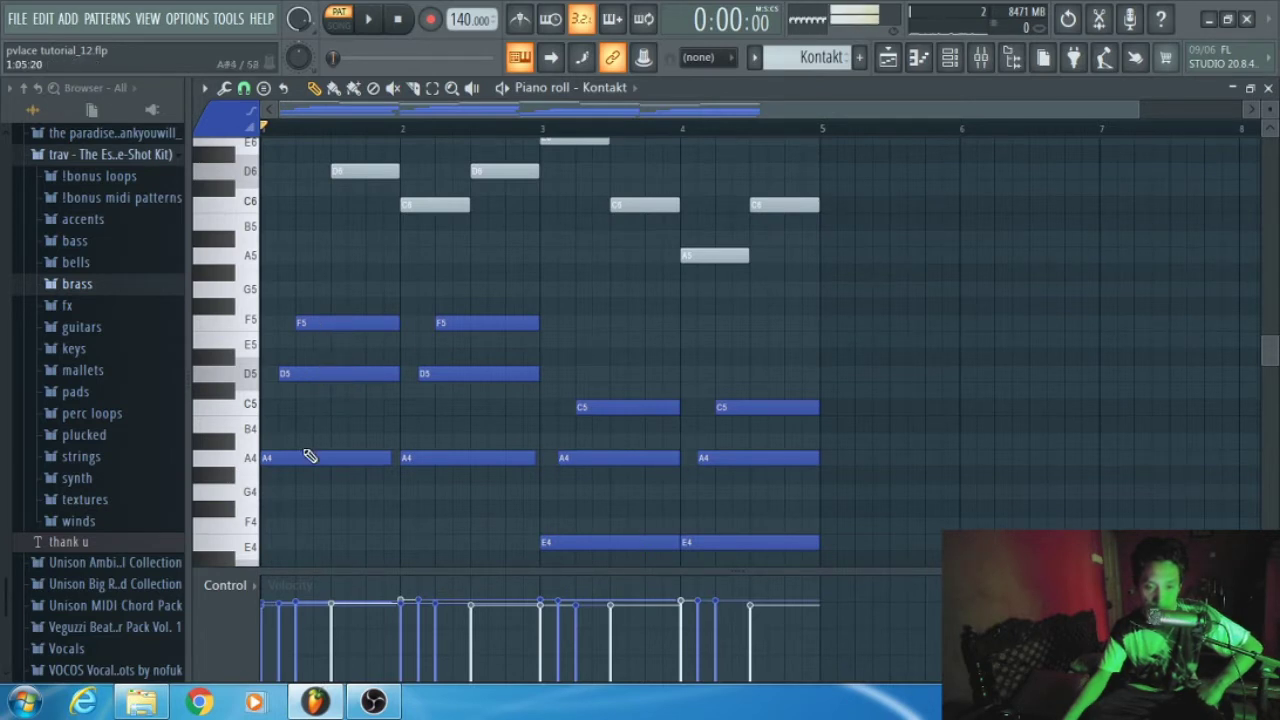
Step: Draw a trial A5 note at the start of bar 1 to demonstrate its octave relation to A4, and clear it again
click(308, 259)
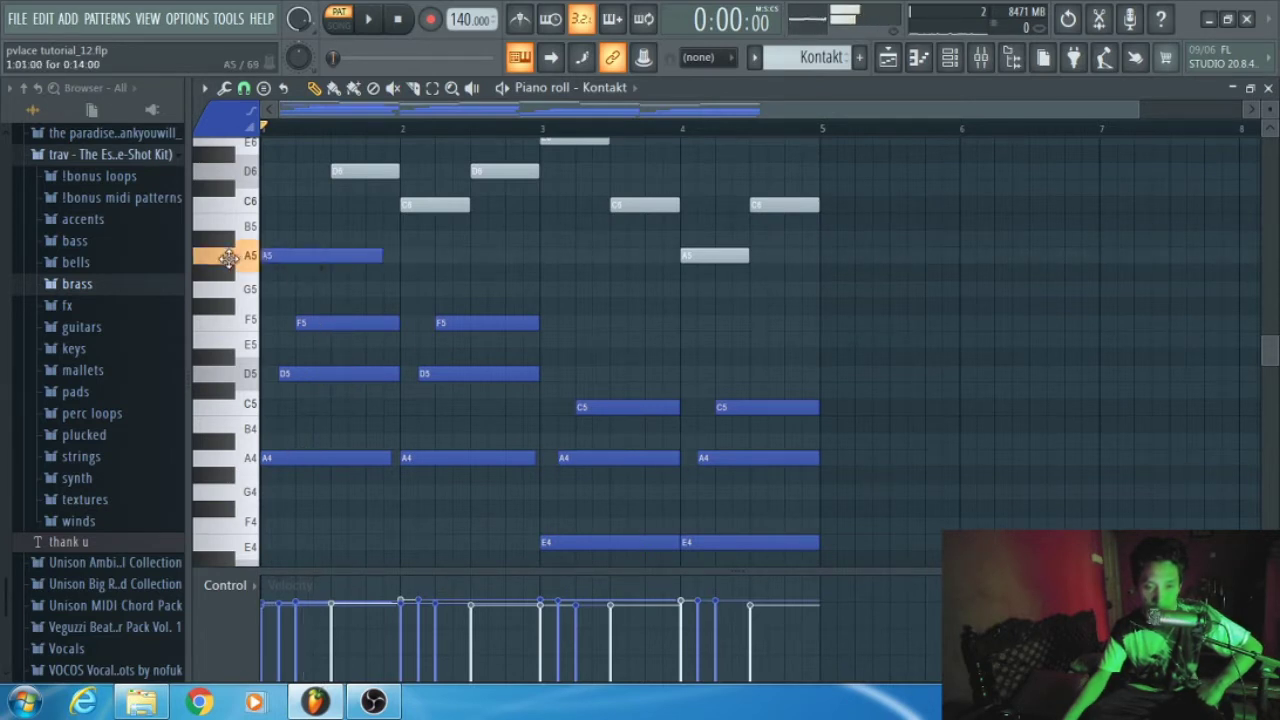
click(356, 257)
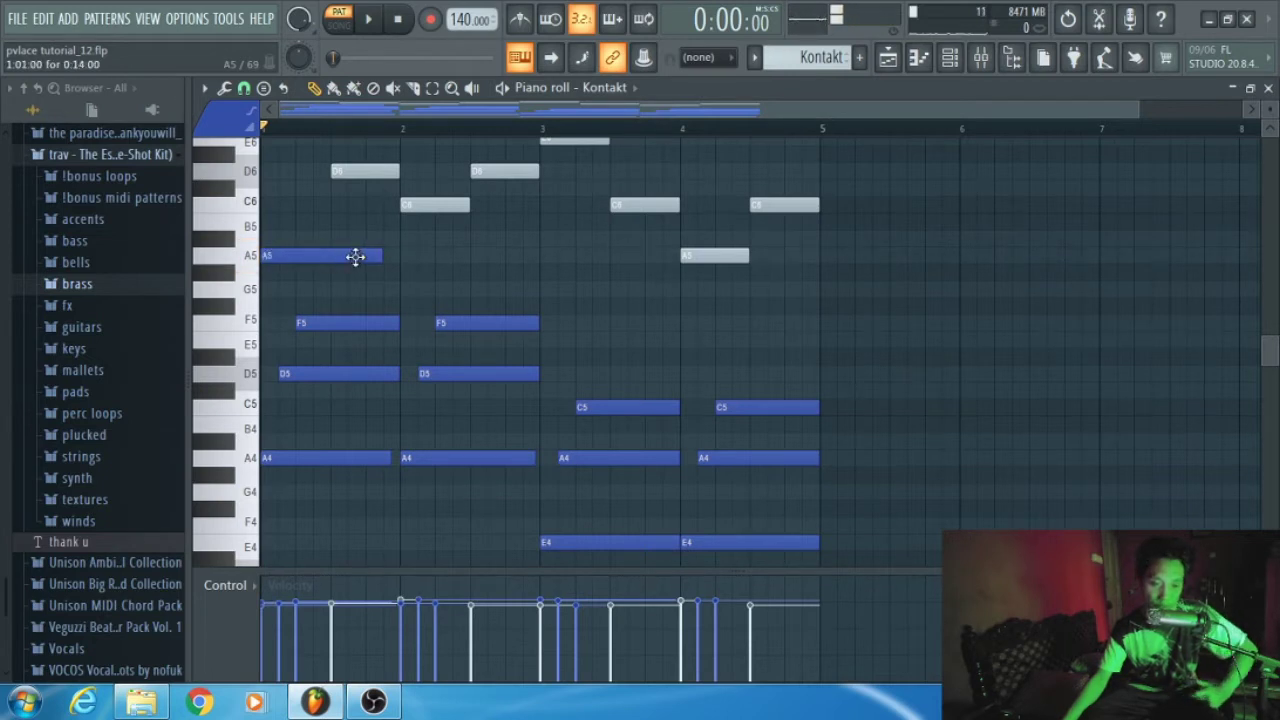
click(356, 257)
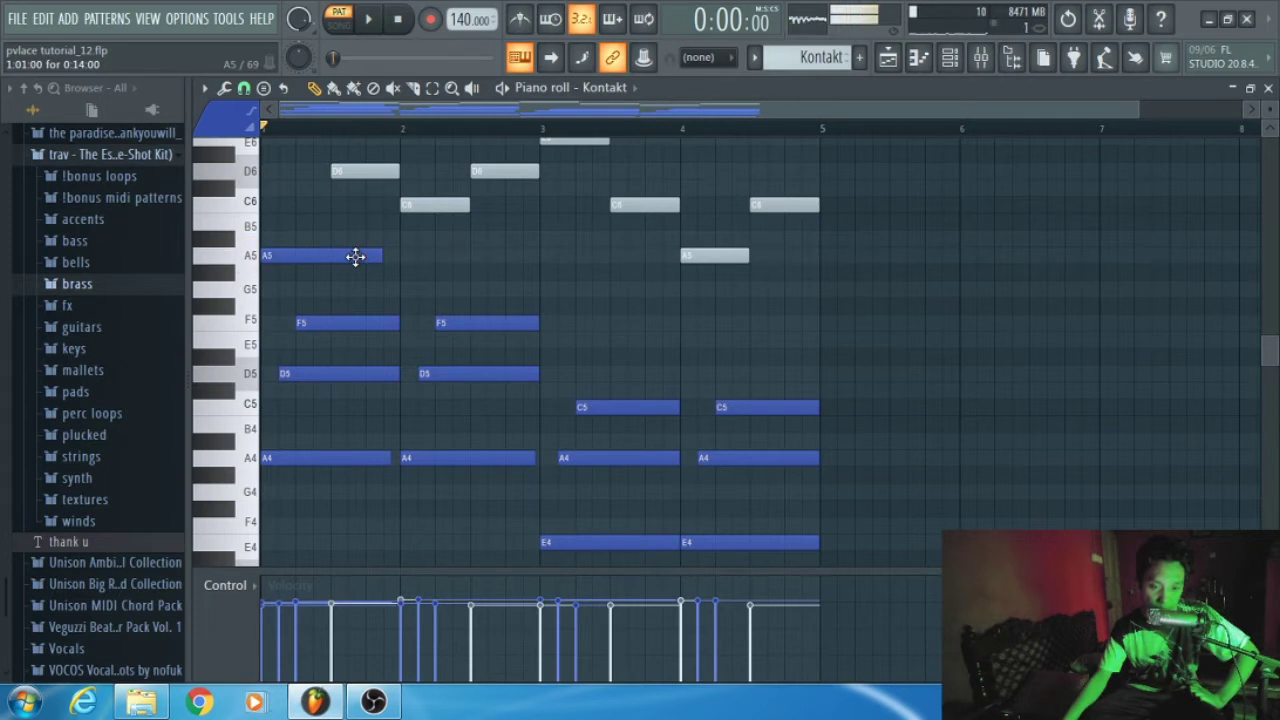
drag(356, 257, 343, 463)
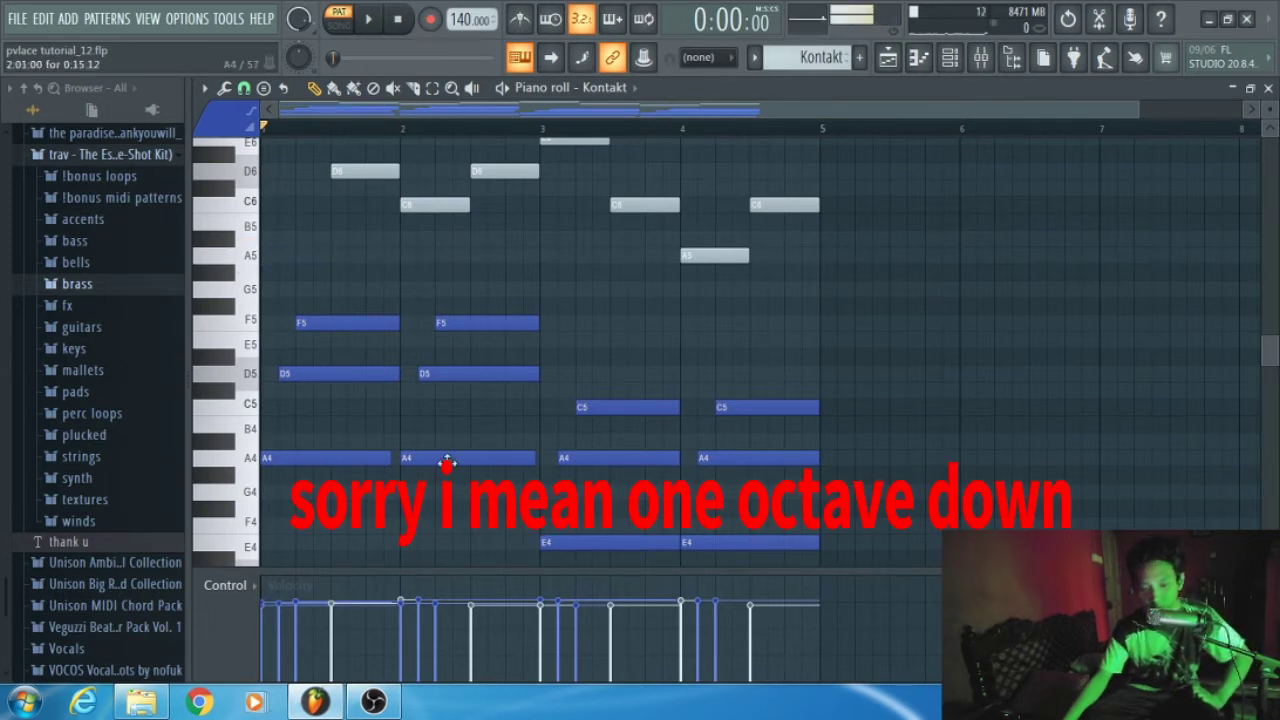
Step: Draw a trial E5 note at the start of bar 3 to demonstrate its octave relation to E4, and clear it again
scroll(450, 465, down, 2)
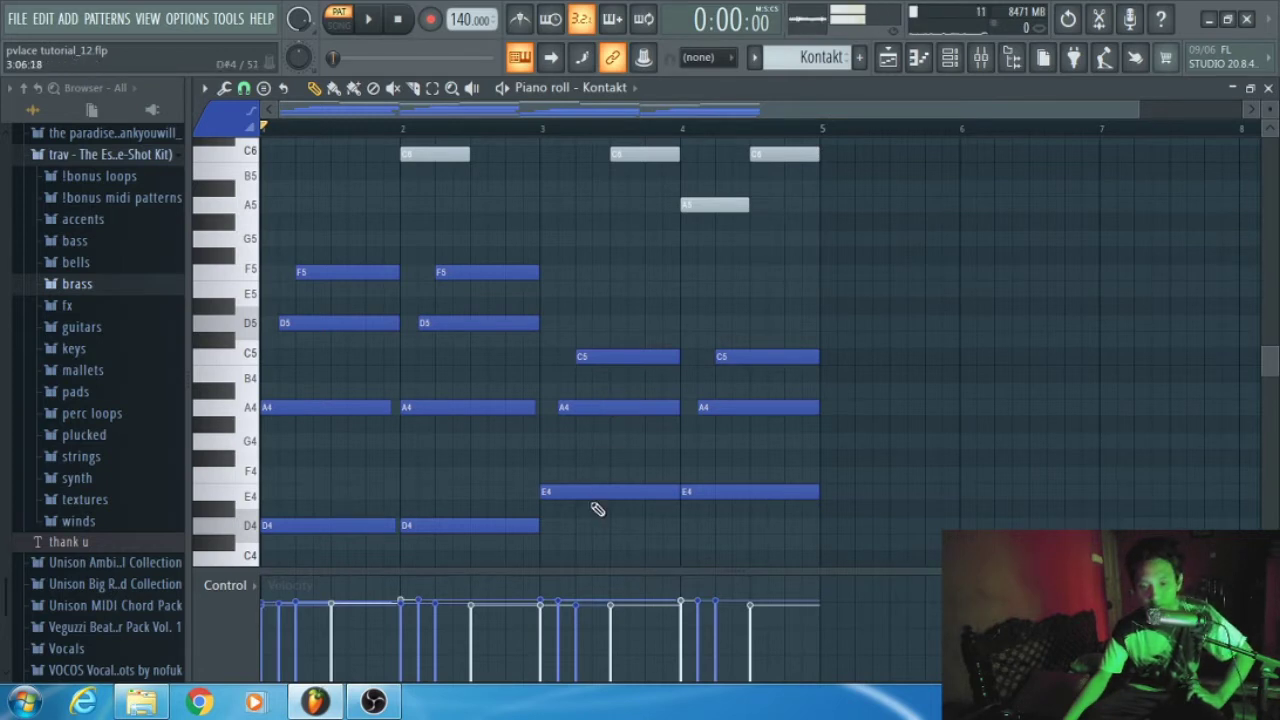
click(553, 271)
drag(605, 271, 594, 294)
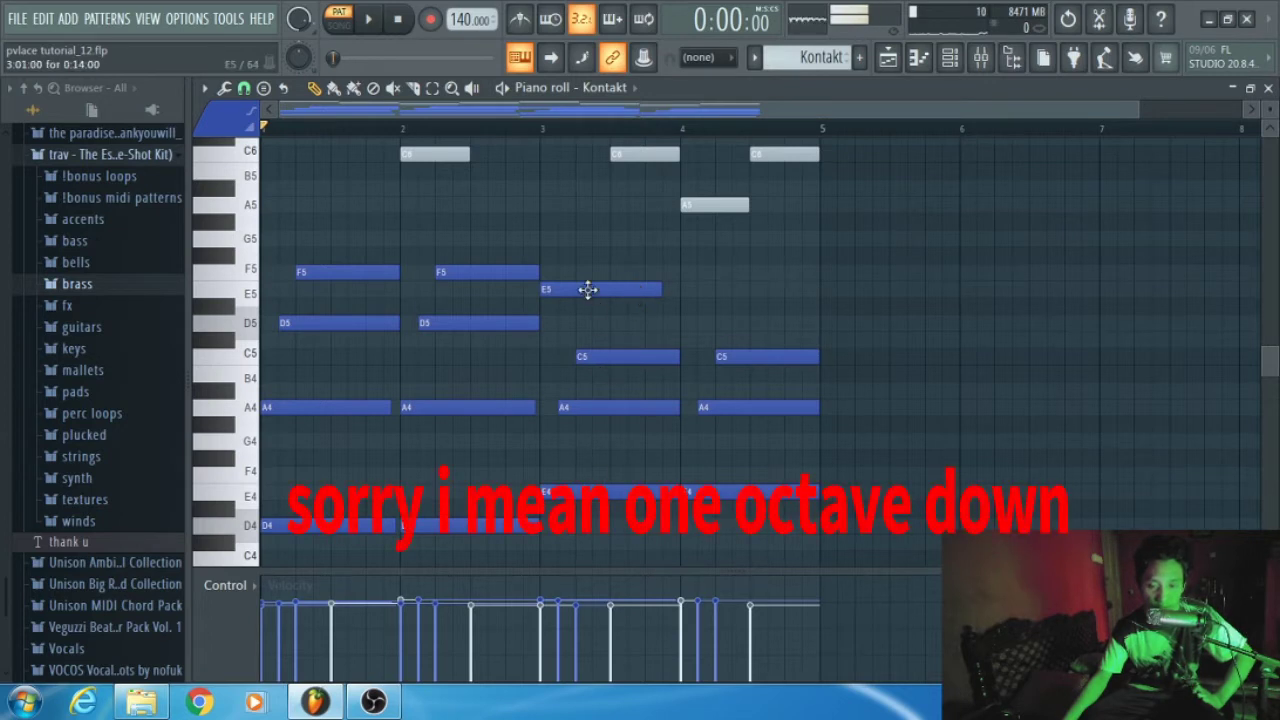
drag(586, 289, 737, 440)
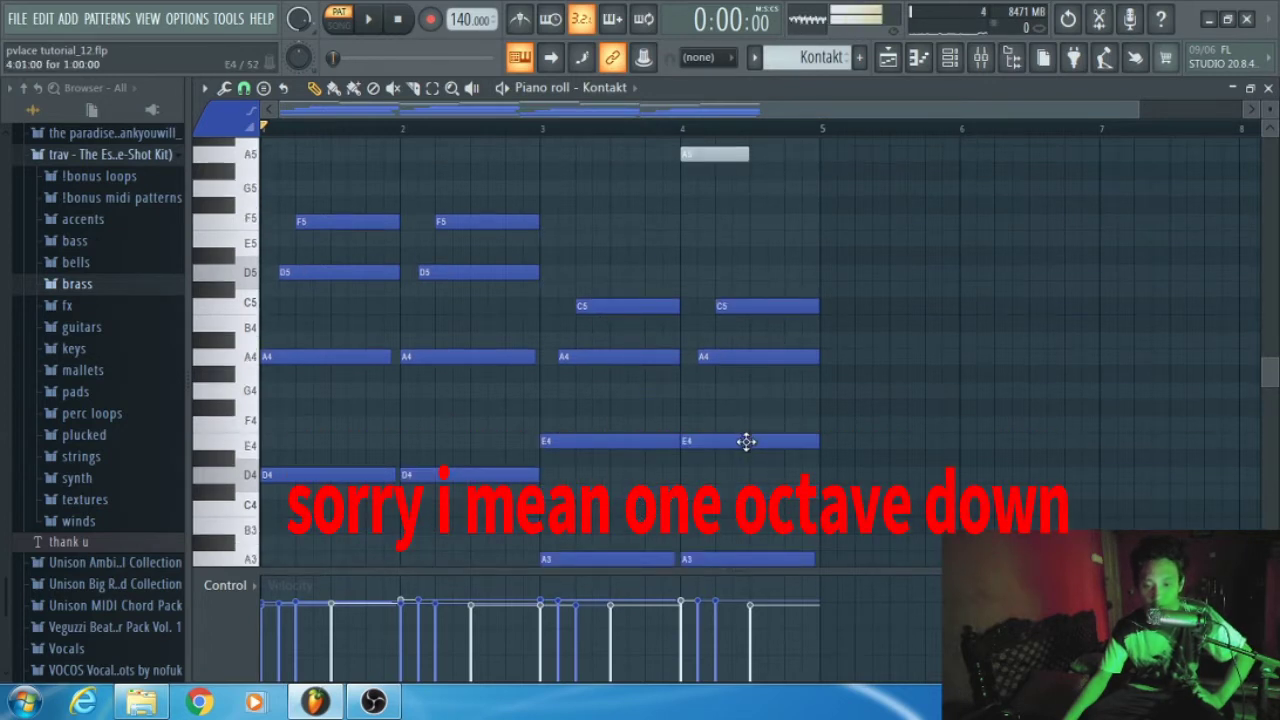
Step: Look over the low D4, E4 and A3 notes, and unmute all eight upper melody notes one by one
scroll(757, 454, down, 2)
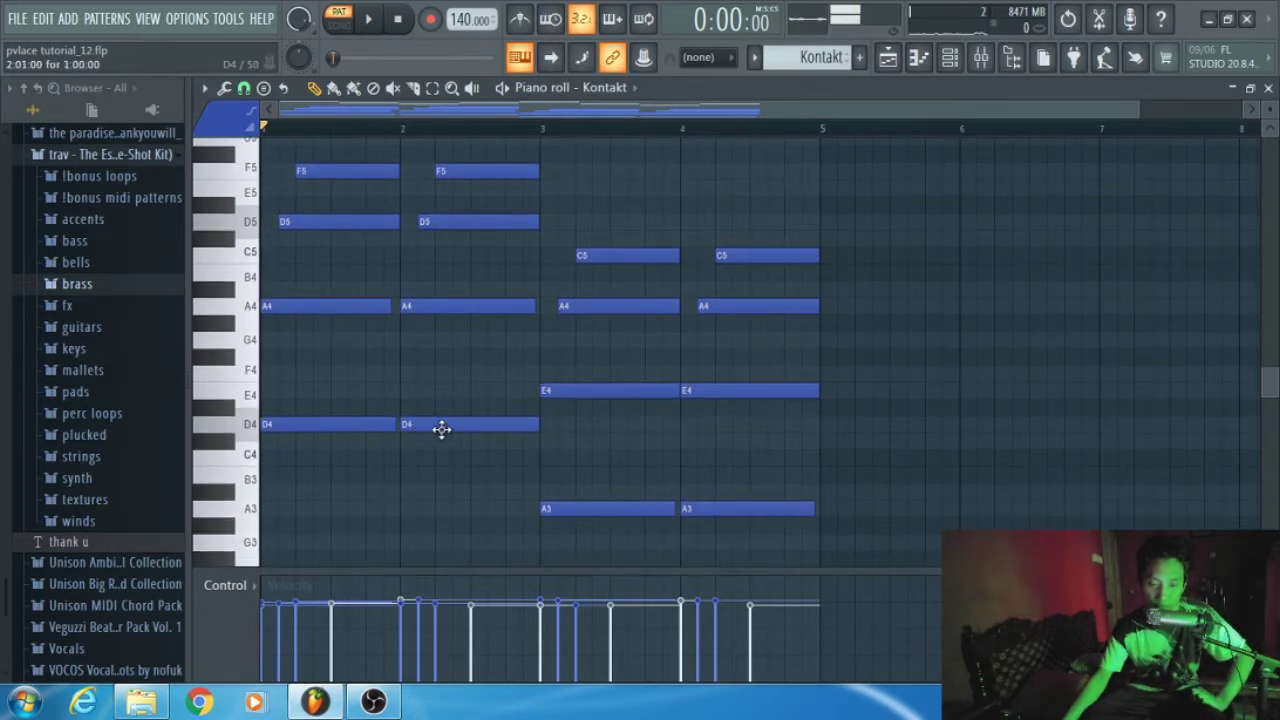
scroll(540, 460, down, 1)
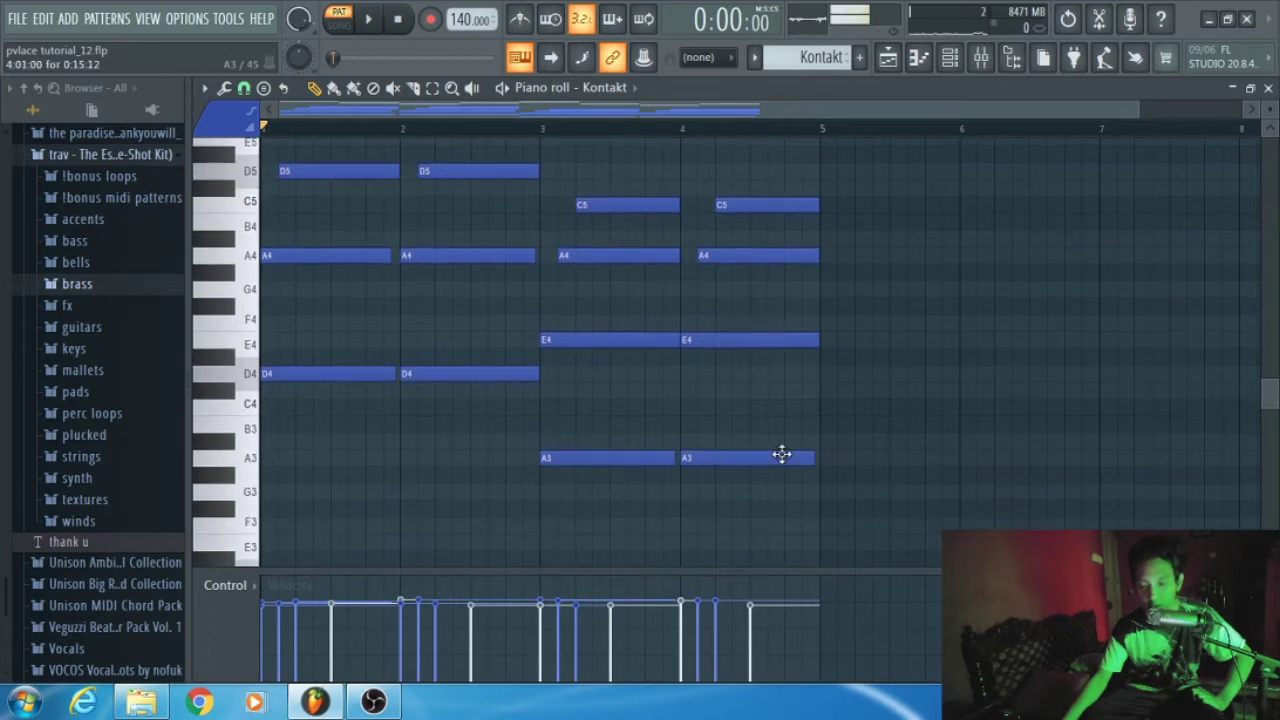
scroll(798, 501, up, 6)
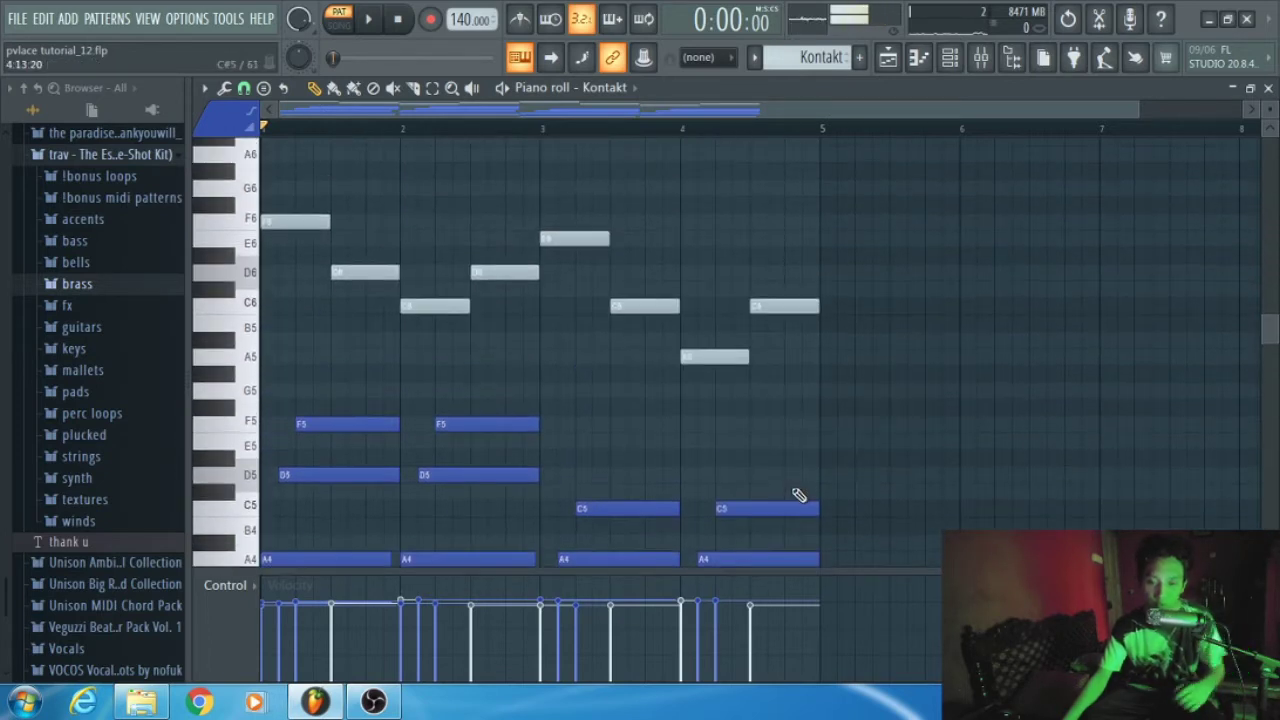
scroll(798, 494, up, 1)
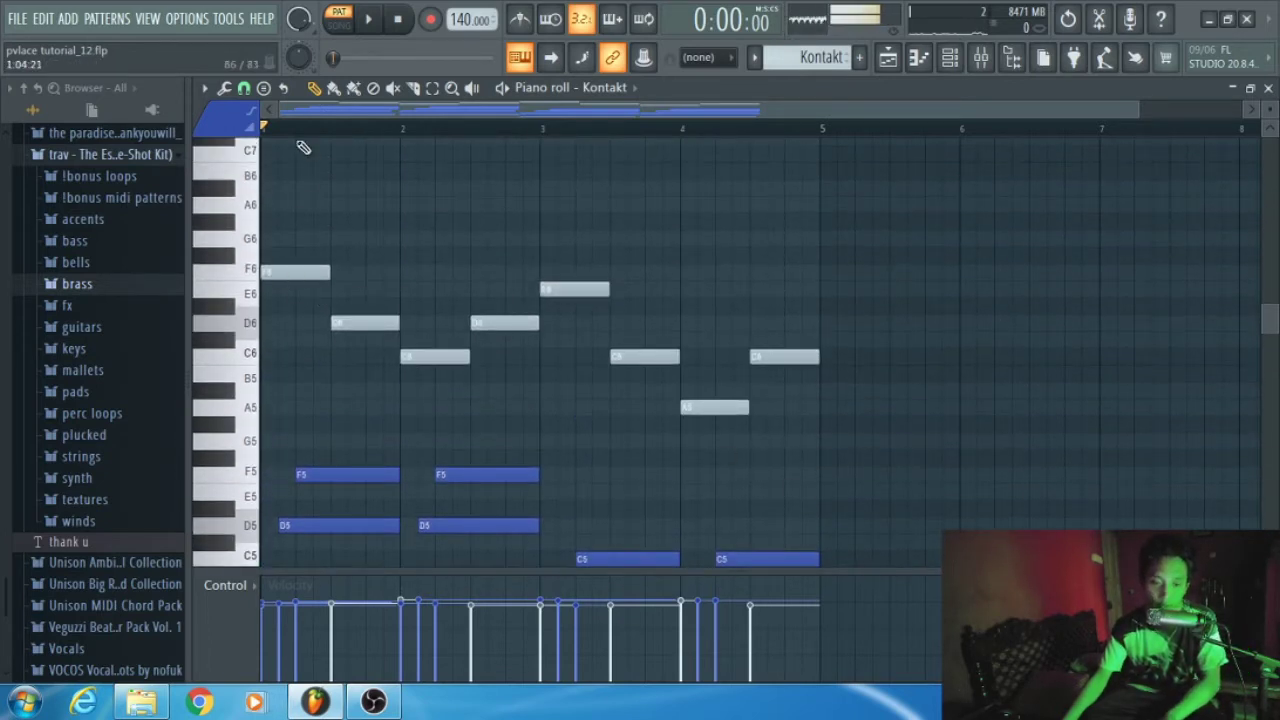
click(393, 88)
click(299, 272)
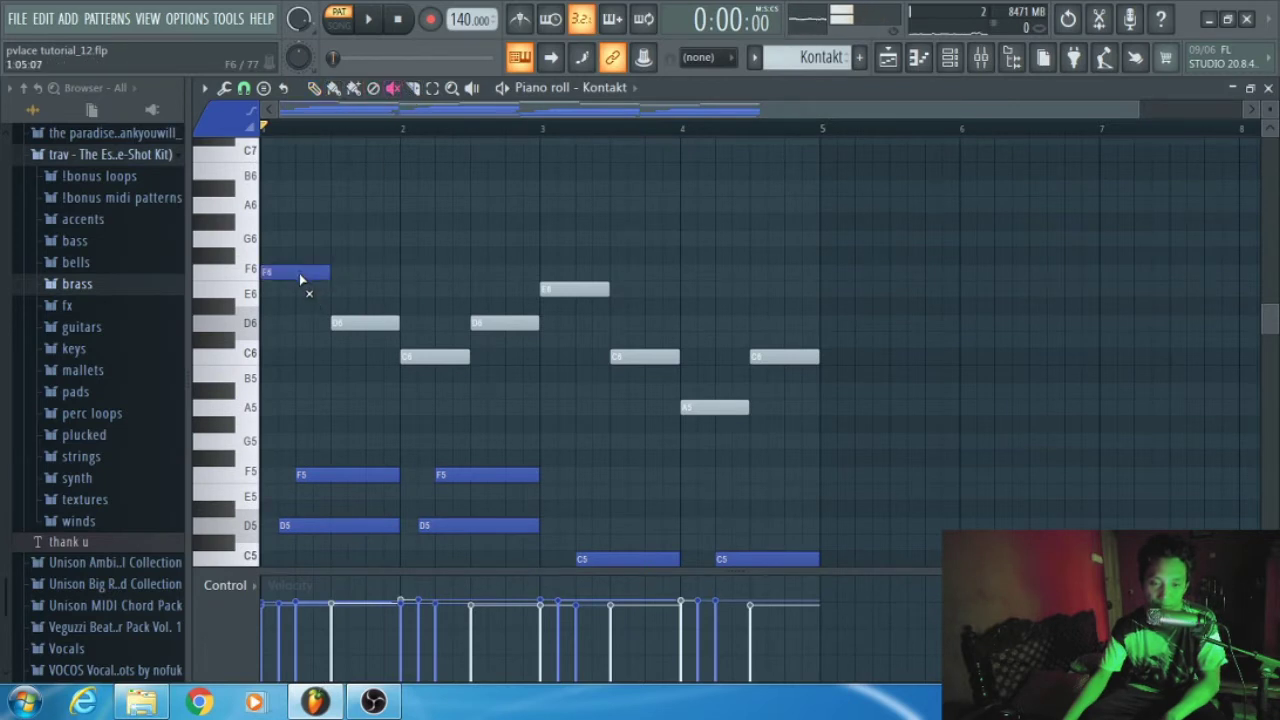
click(360, 322)
click(434, 357)
click(489, 323)
click(575, 289)
click(645, 357)
click(714, 407)
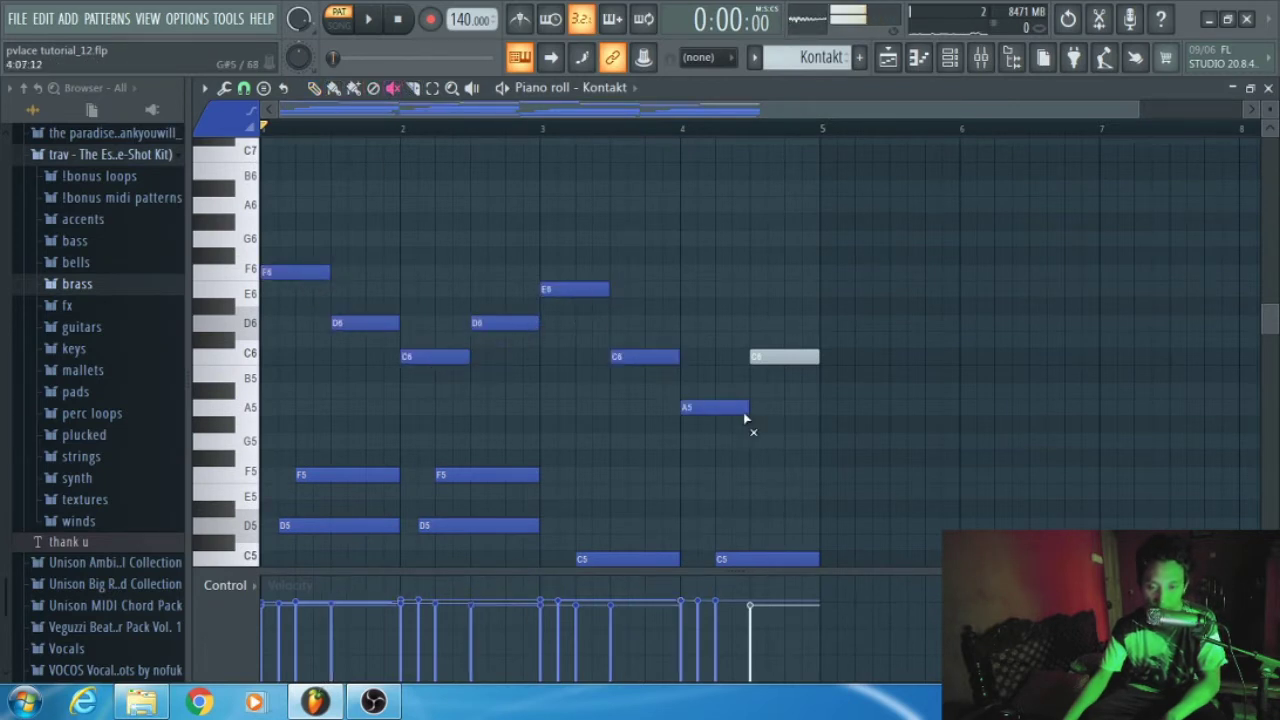
click(790, 357)
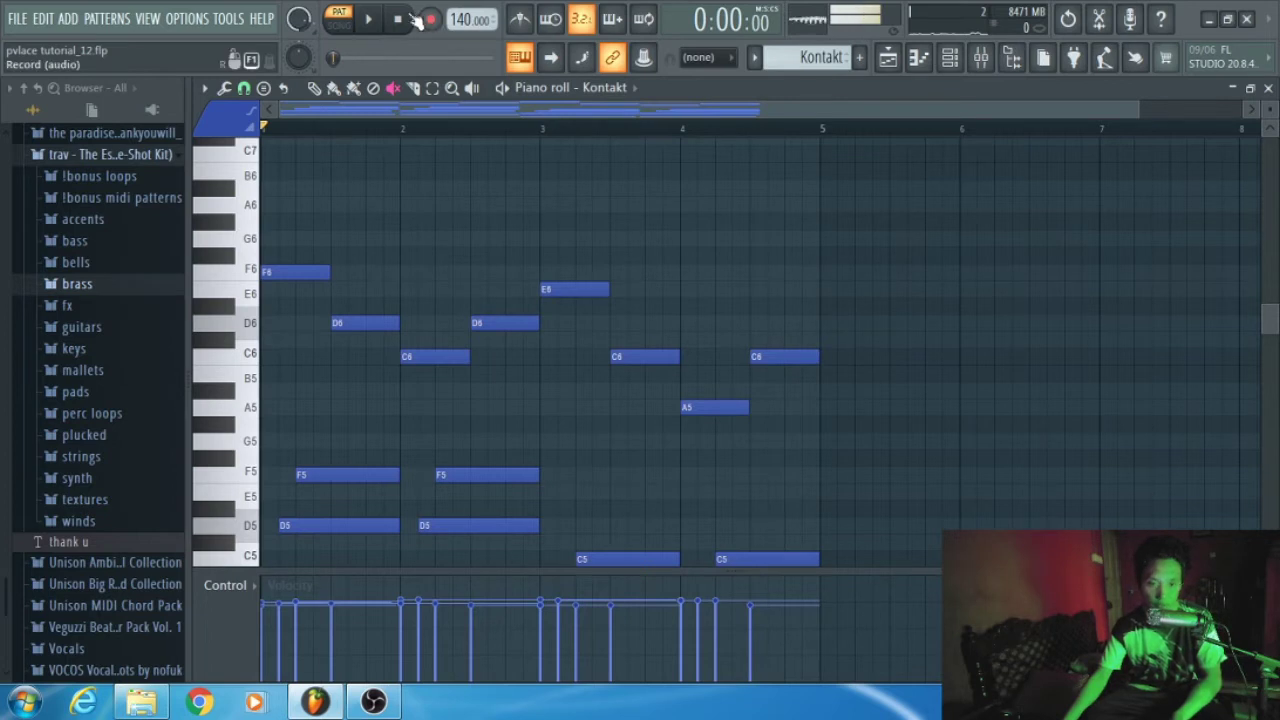
Step: Play the Kontakt pattern with melody and chords together, and stop playback
click(376, 22)
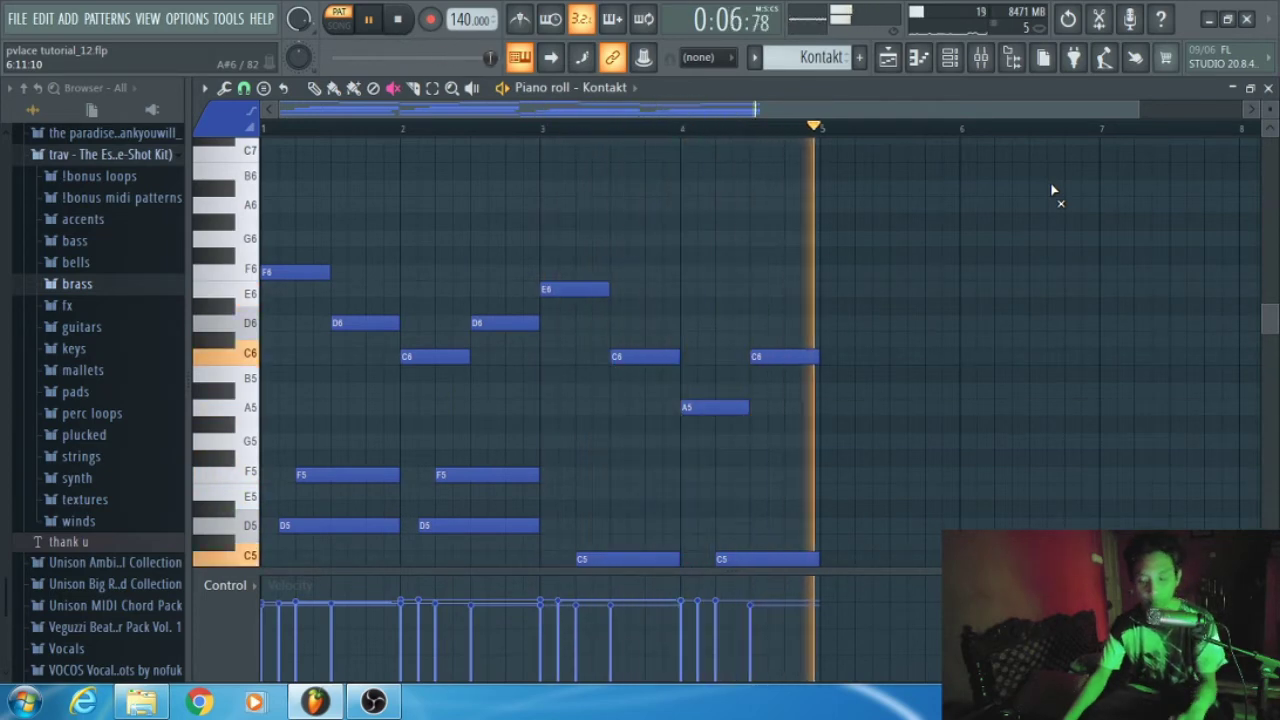
key(space)
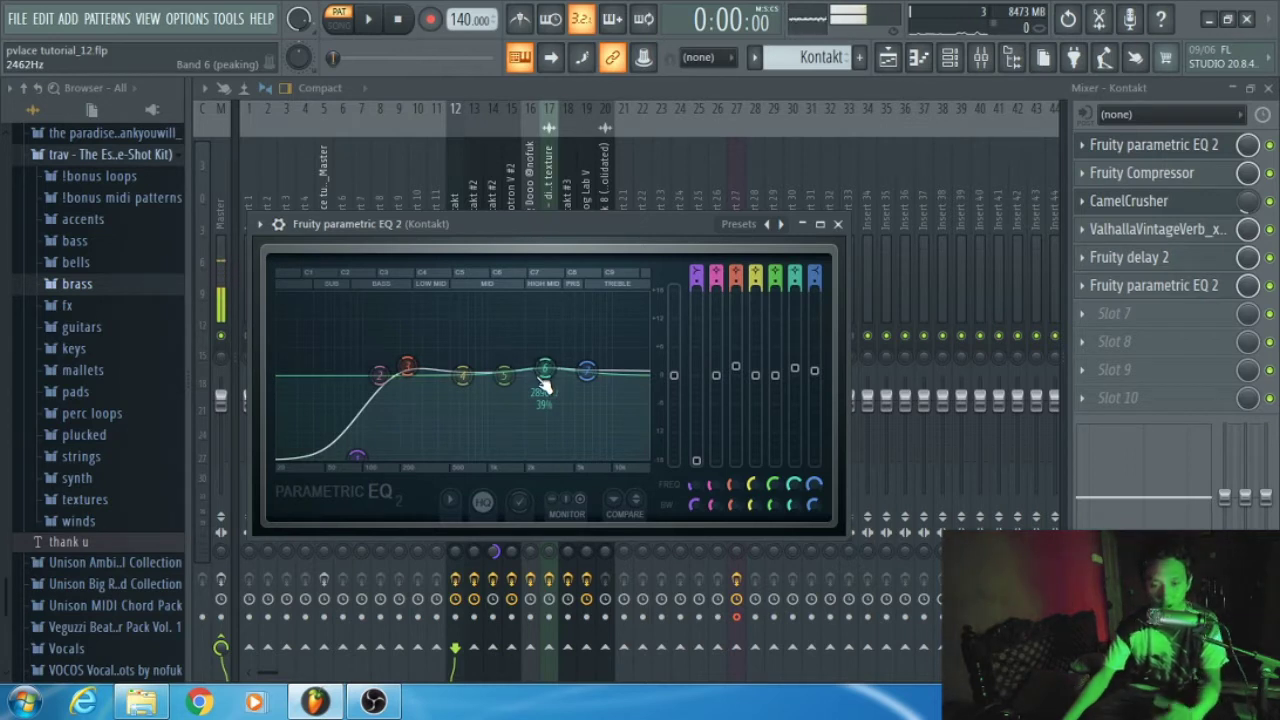
Step: Review the Kontakt mixer channel's effects in order: Fruity parametric EQ 2, Fruity Compressor, CamelCrusher, ValhallaVintageVerb, Fruity delay 2 and the second EQ
click(838, 226)
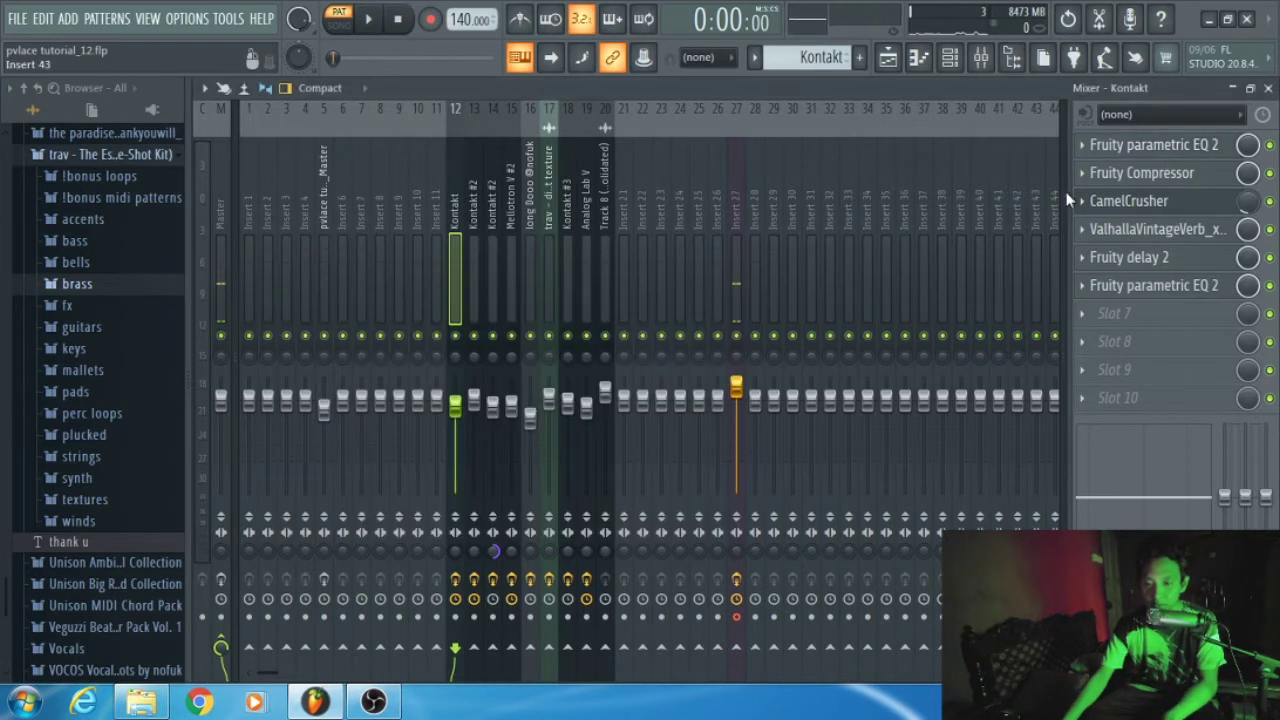
click(1107, 174)
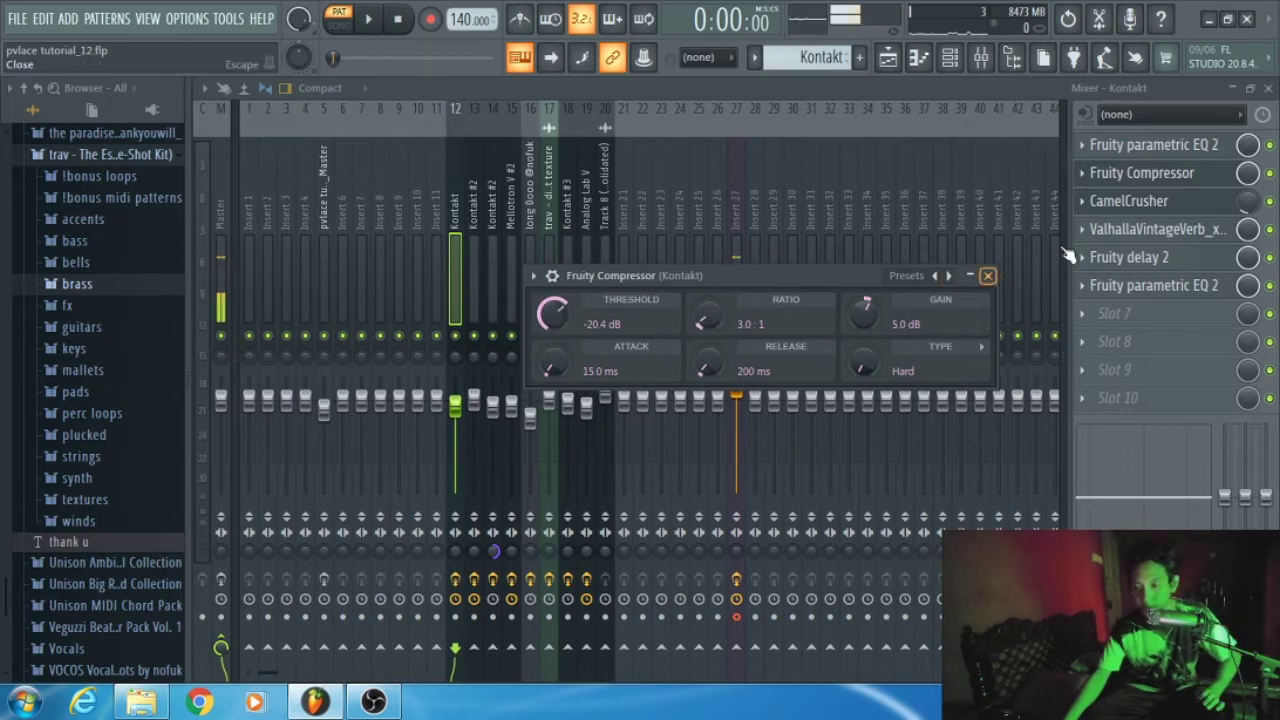
click(1128, 202)
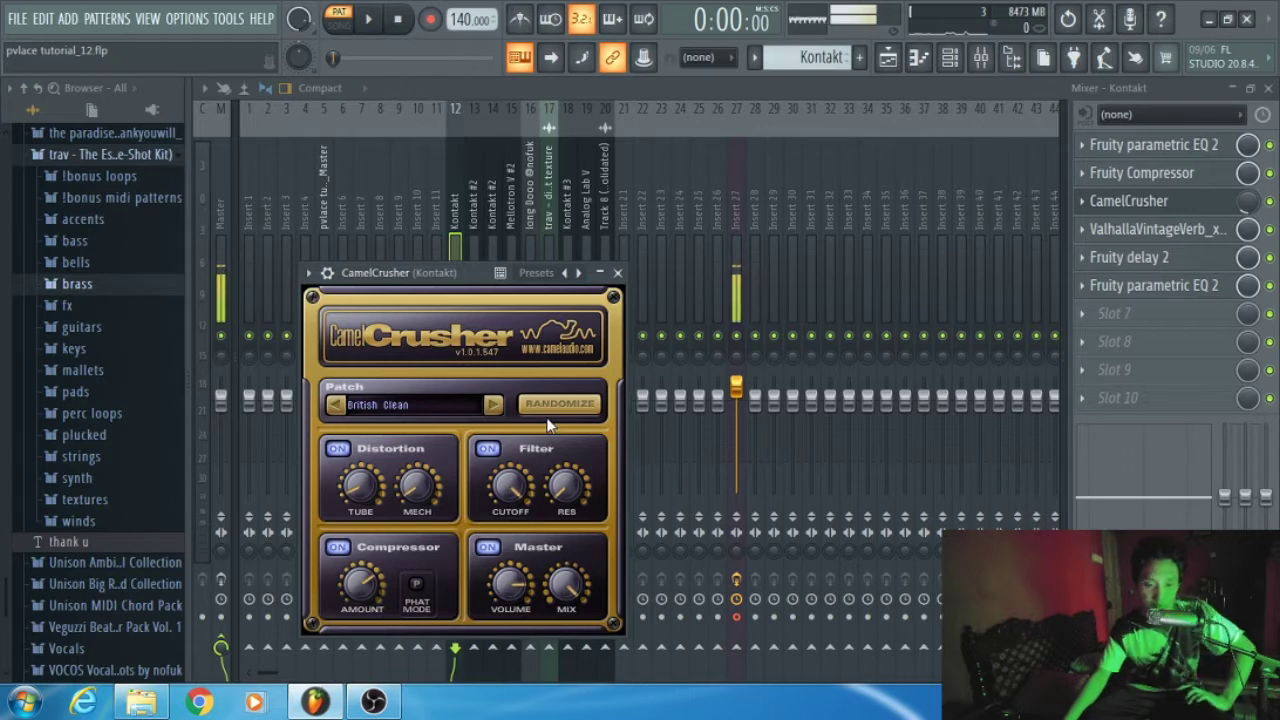
click(1177, 237)
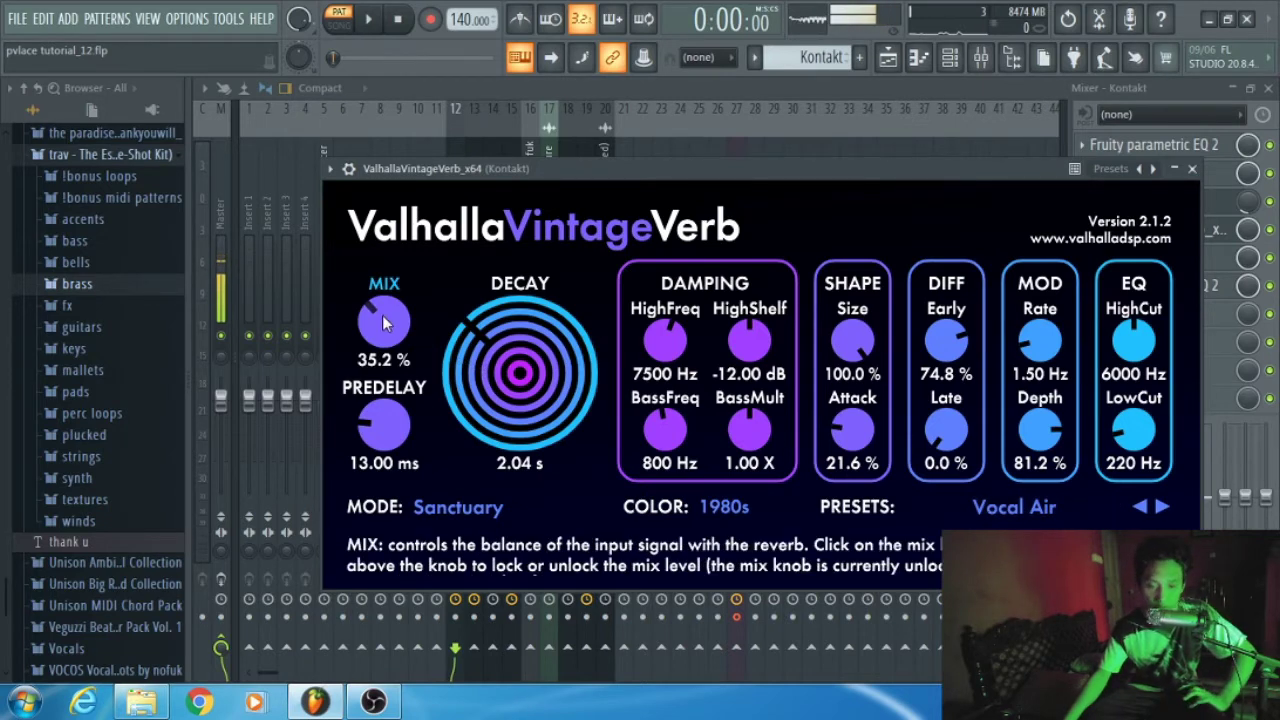
click(1192, 168)
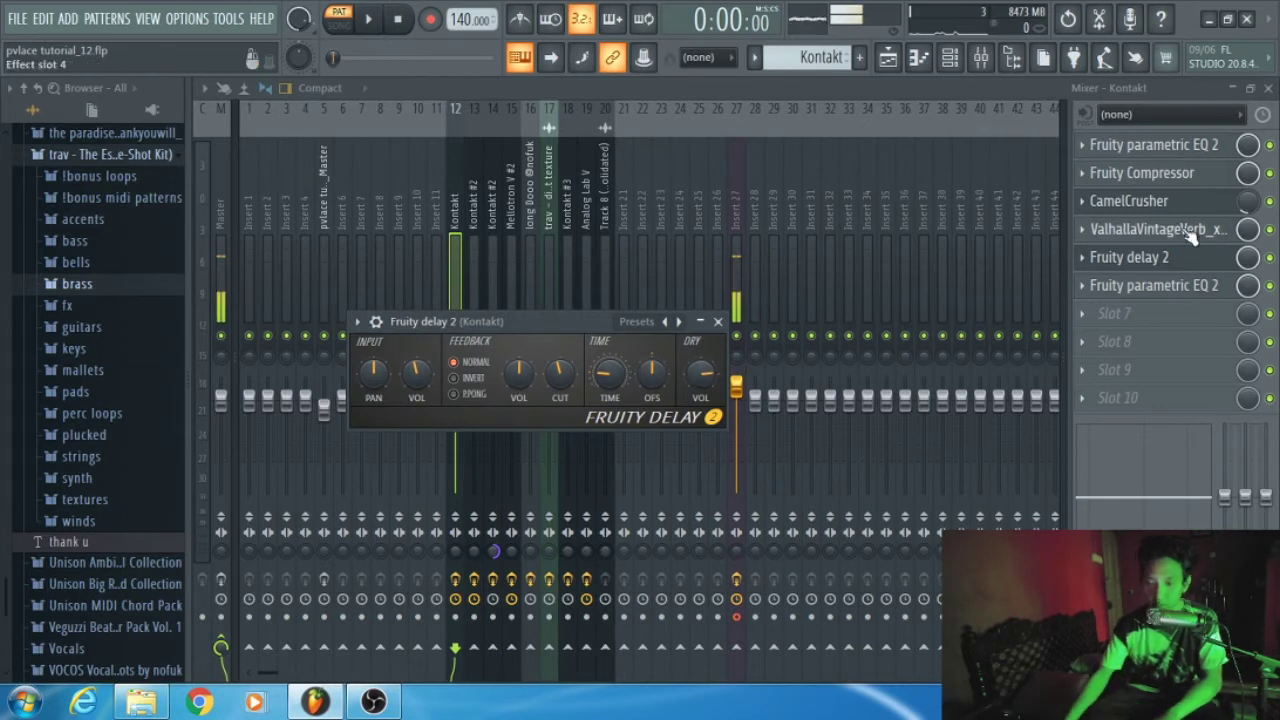
click(1180, 287)
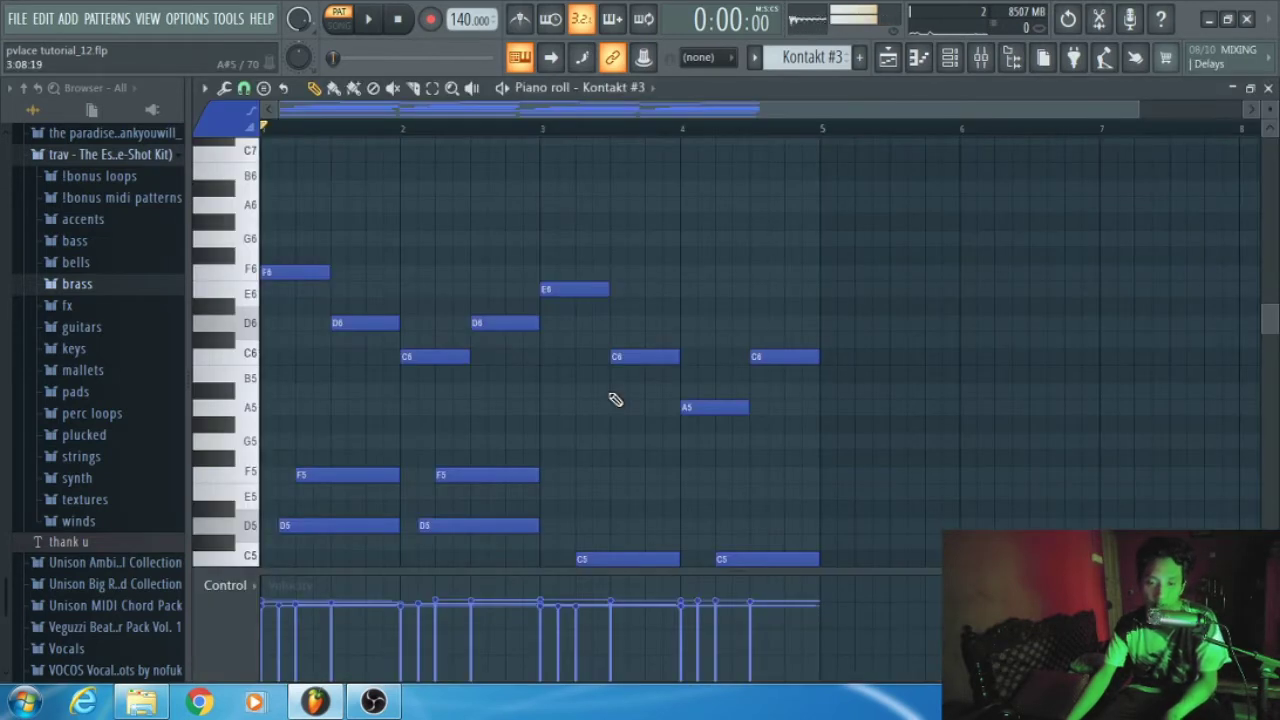
Step: Examine the Kontakt #3 notes and the piano roll randomizer's level settings, and close the randomizer without accepting
scroll(615, 400, down, 1)
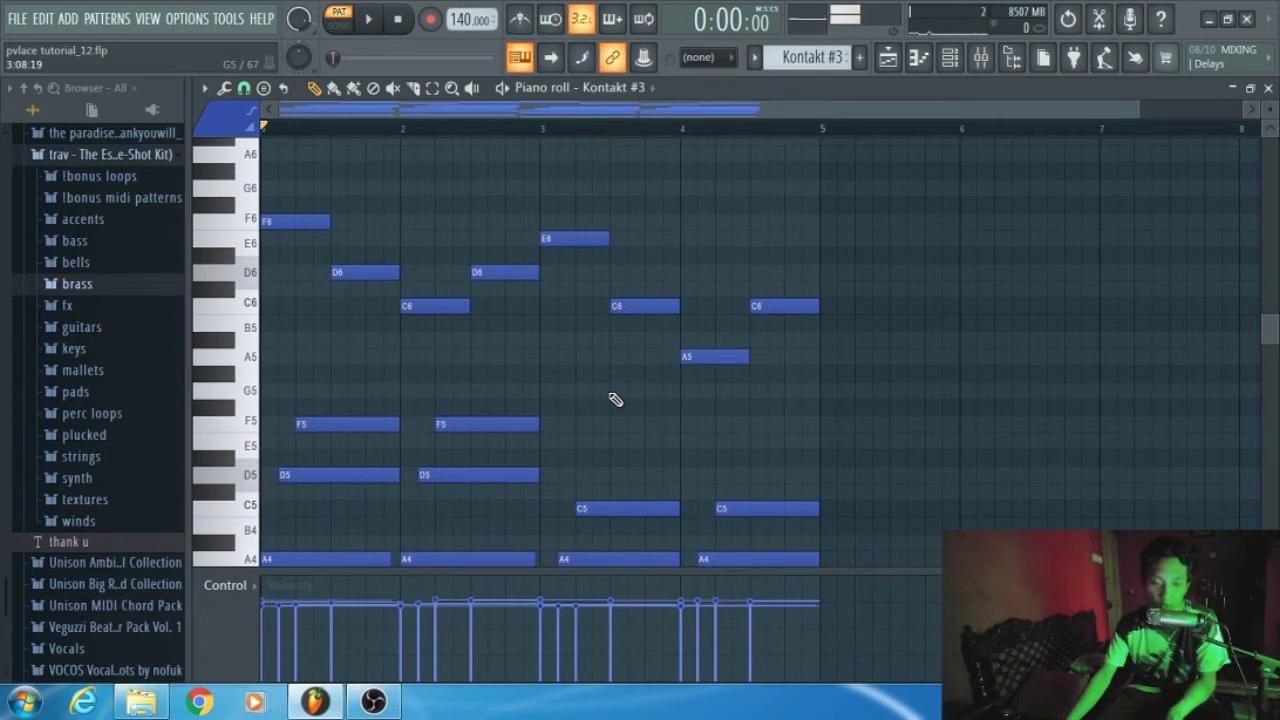
scroll(615, 400, down, 1)
scroll(615, 400, down, 2)
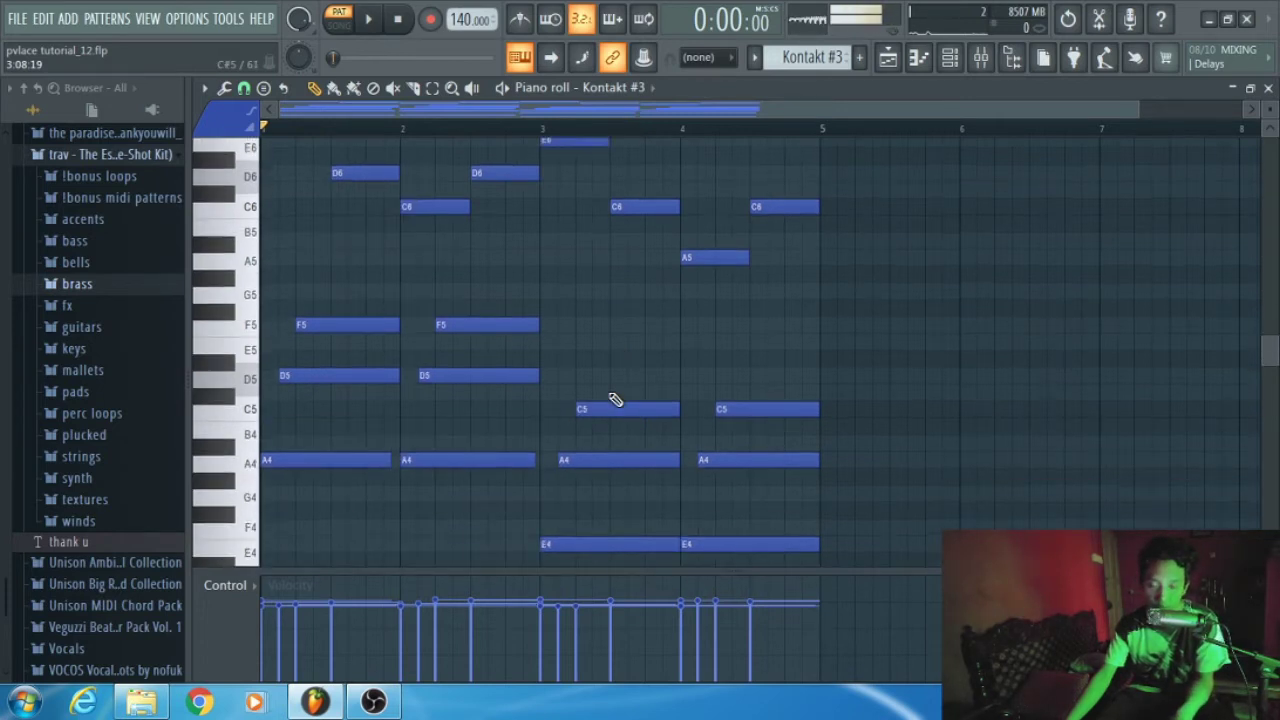
scroll(615, 400, up, 2)
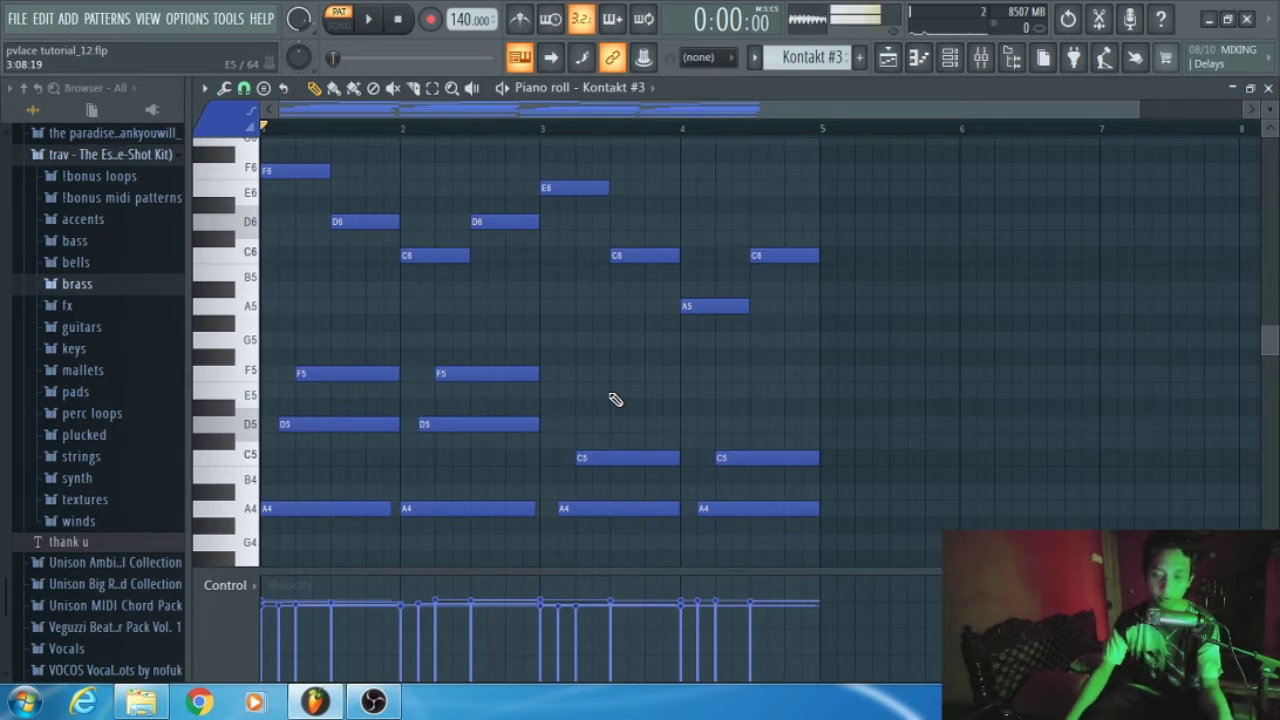
key(alt+r)
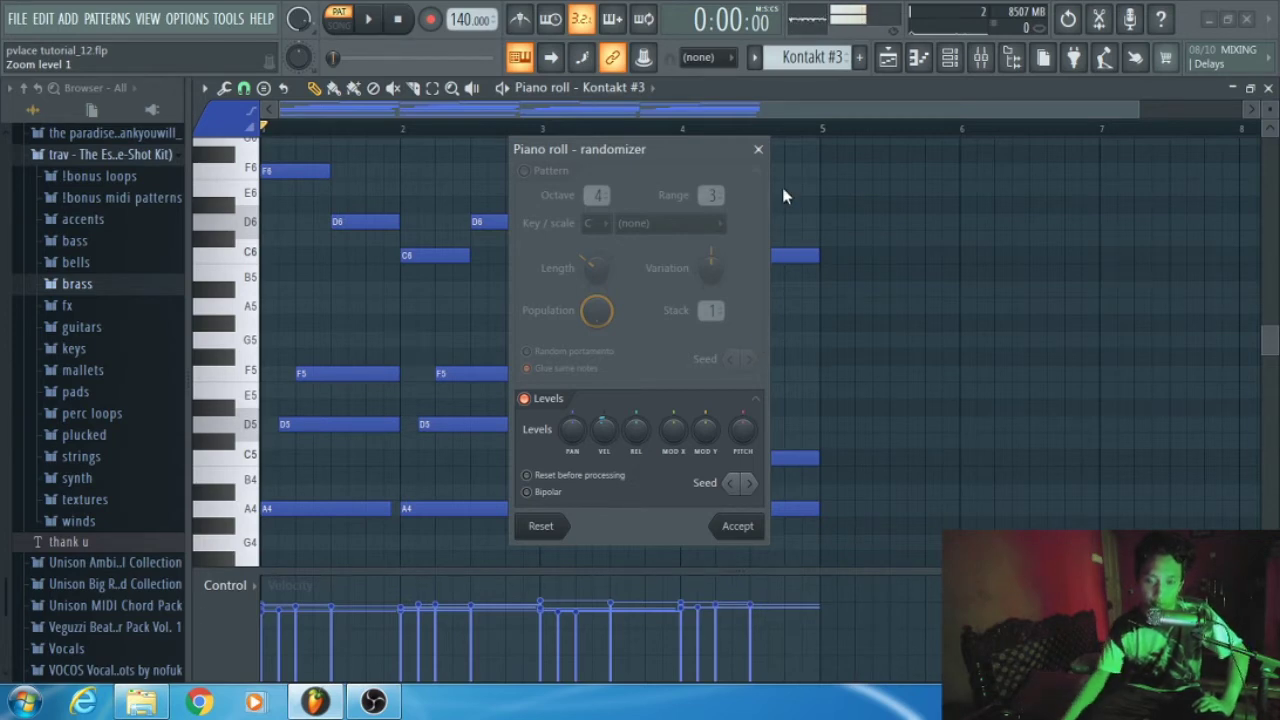
click(759, 149)
Step: Review the Kontakt #3 mixer channel's Fruity parametric EQ 2 curves and ValhallaVintageVerb settings, including the EQ's band 7 high shelf
key(F9)
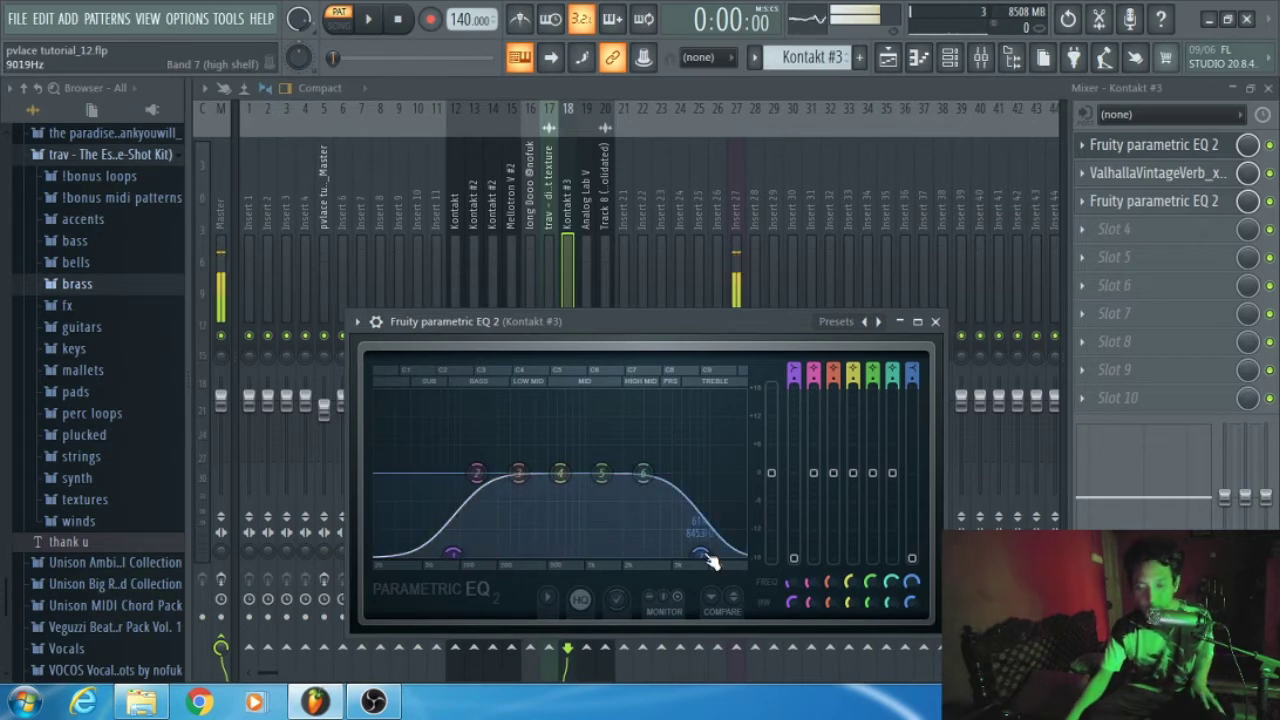
click(1150, 172)
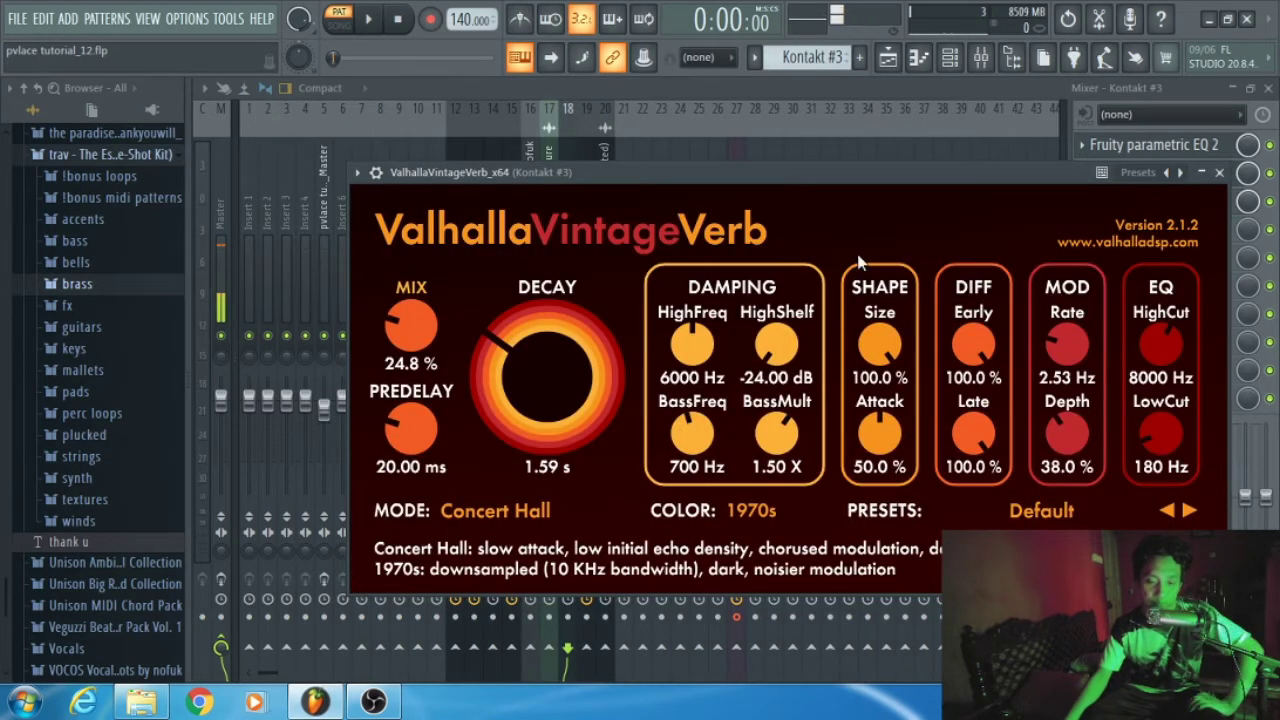
click(1180, 145)
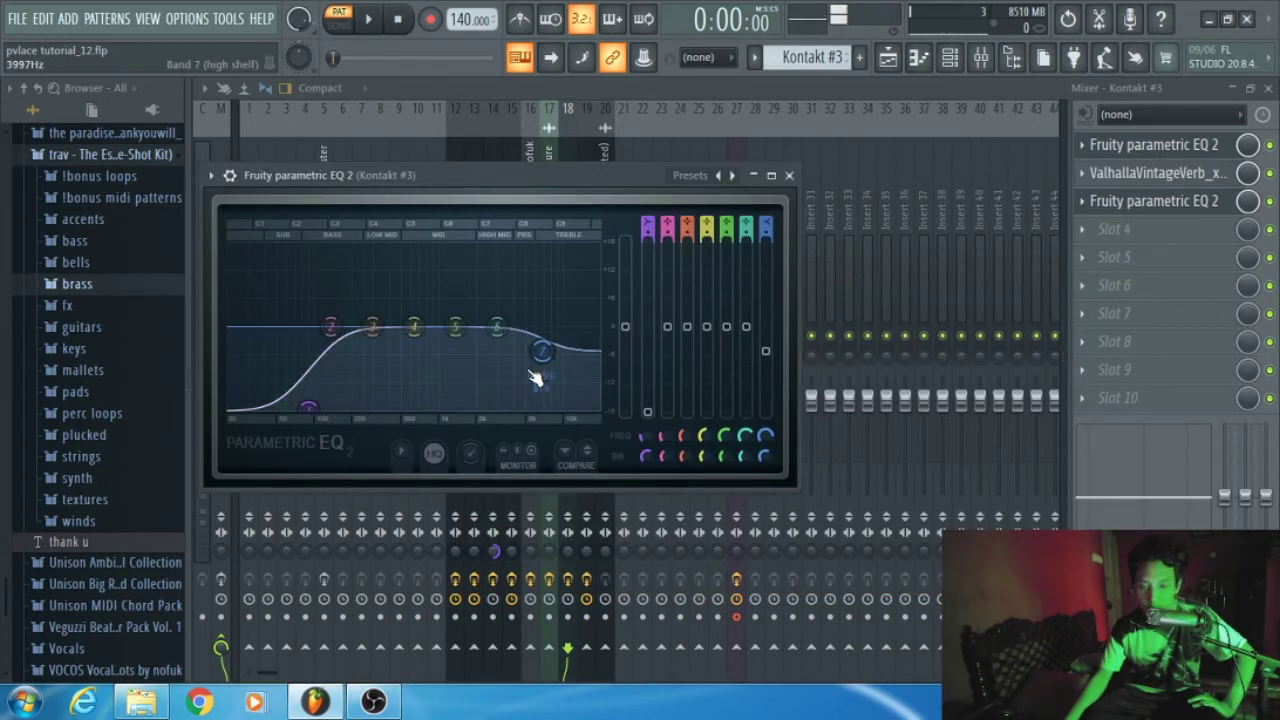
drag(540, 352, 540, 362)
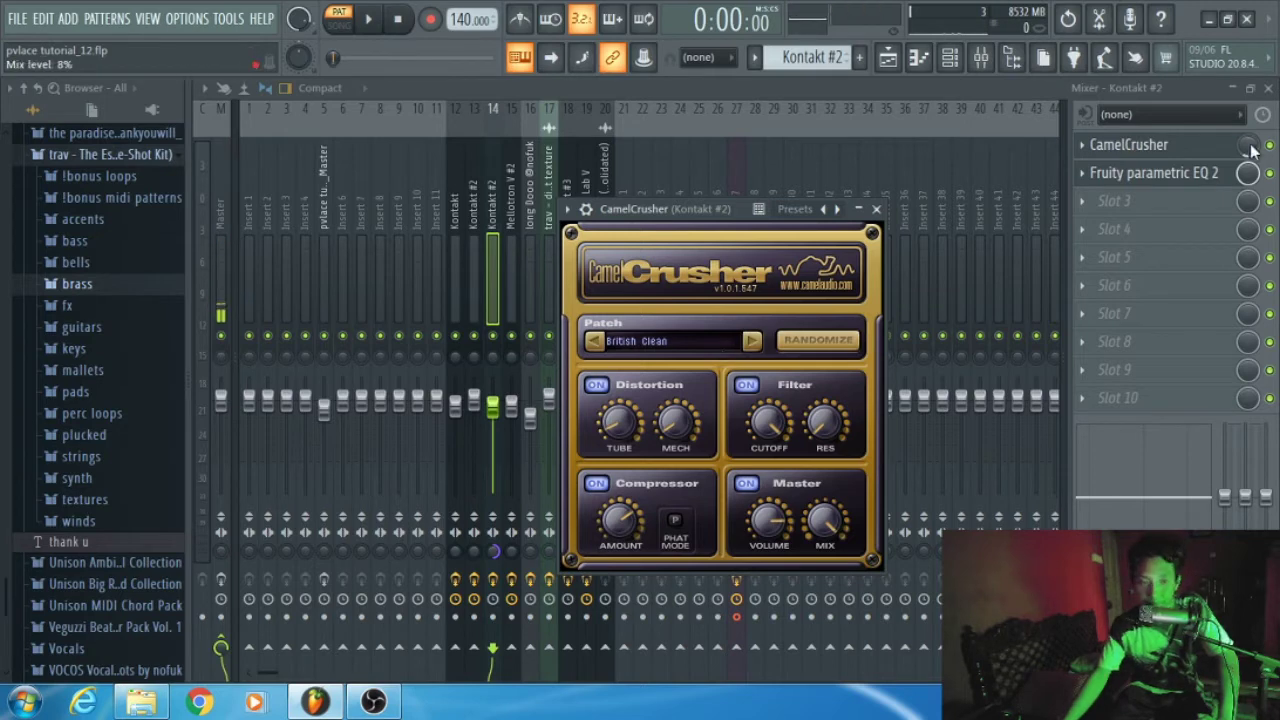
Step: Open Fruity parametric EQ 2 on the Kontakt #2 mixer channel
click(1148, 180)
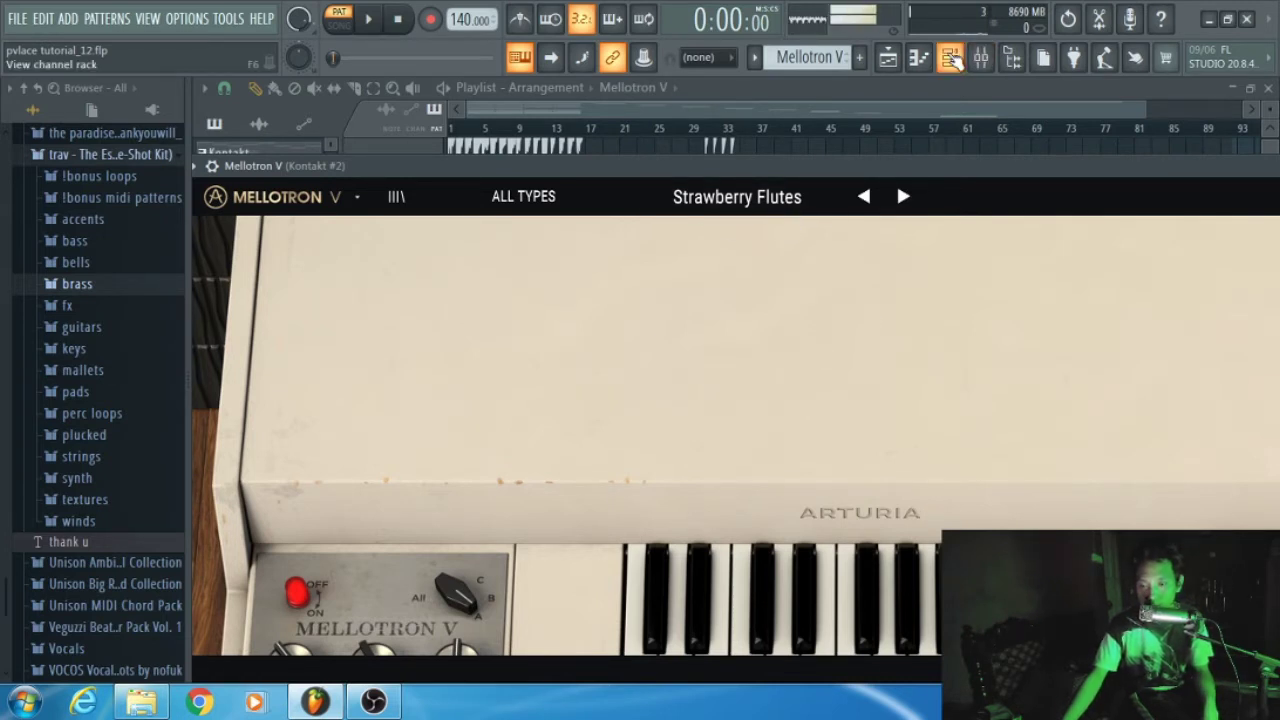
Step: Open the Mellotron V part in the piano roll and examine its melody notes
click(981, 57)
right_click(424, 269)
click(436, 268)
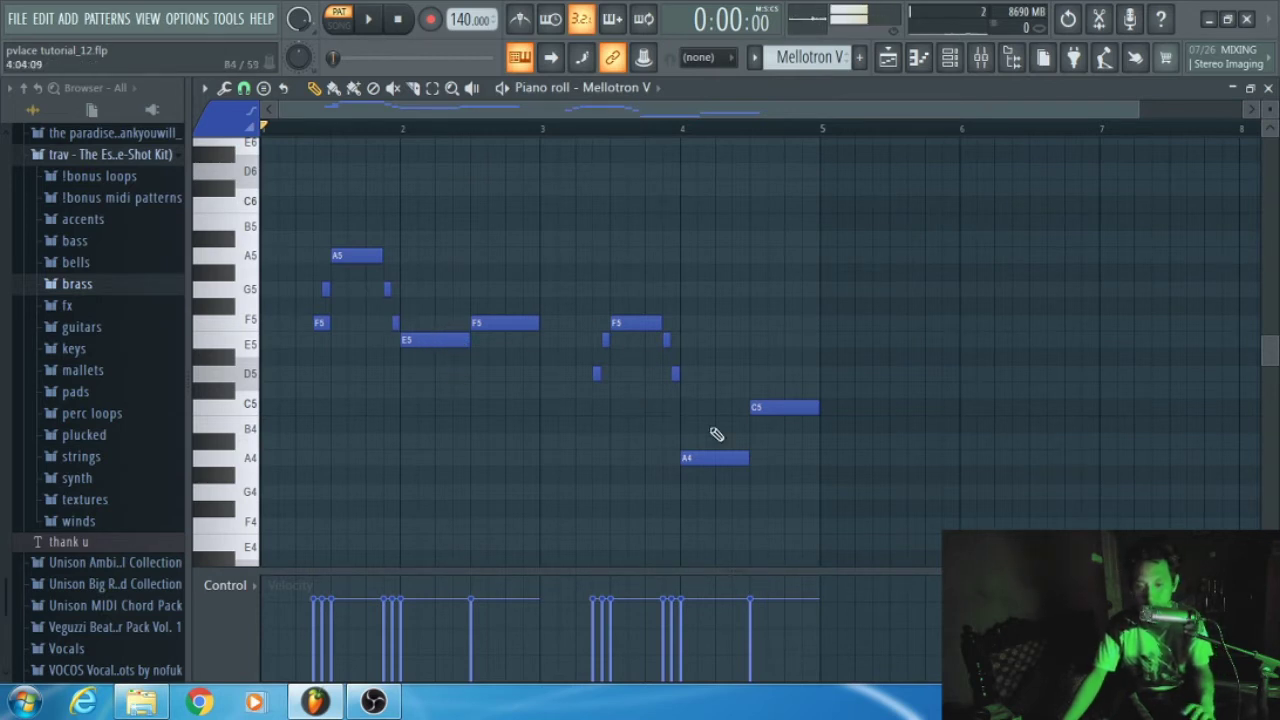
Step: Review the Kontakt #2 mixer channel's Fruity parametric EQ 2, Fruity Compressor, CamelCrusher and ValhallaVintageVerb, and play the Mellotron V melody
key(F9)
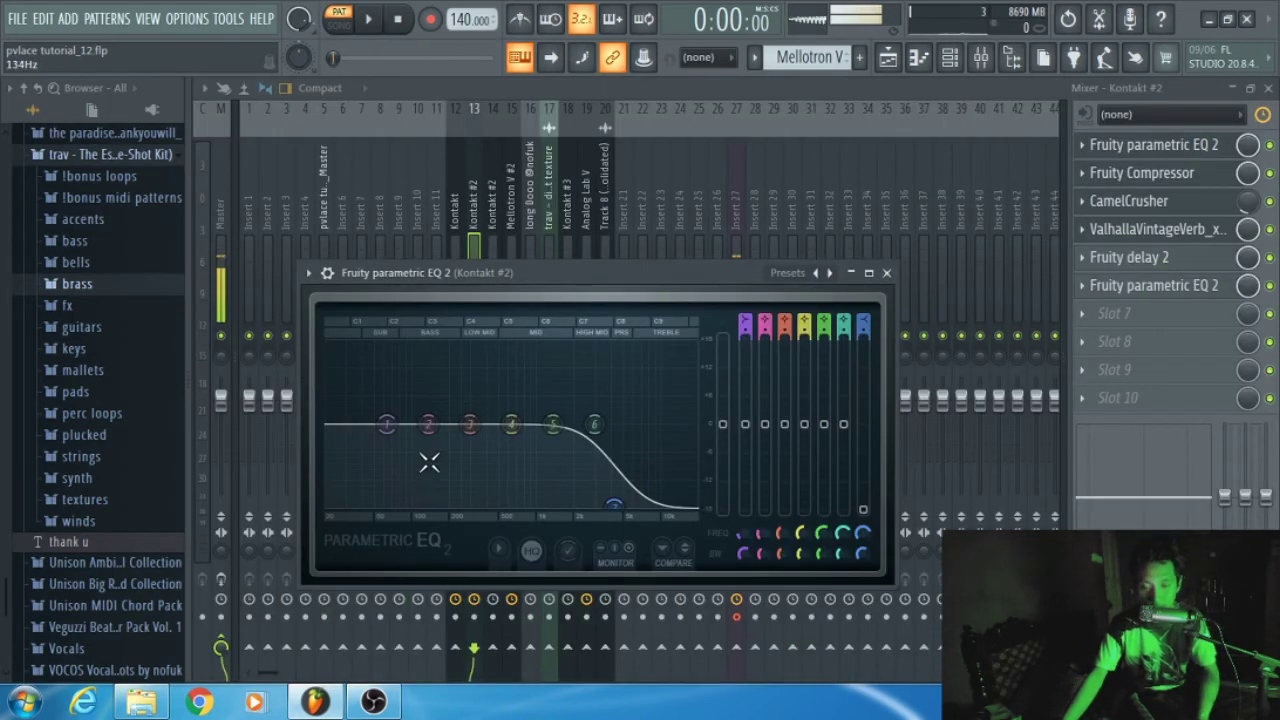
click(1142, 173)
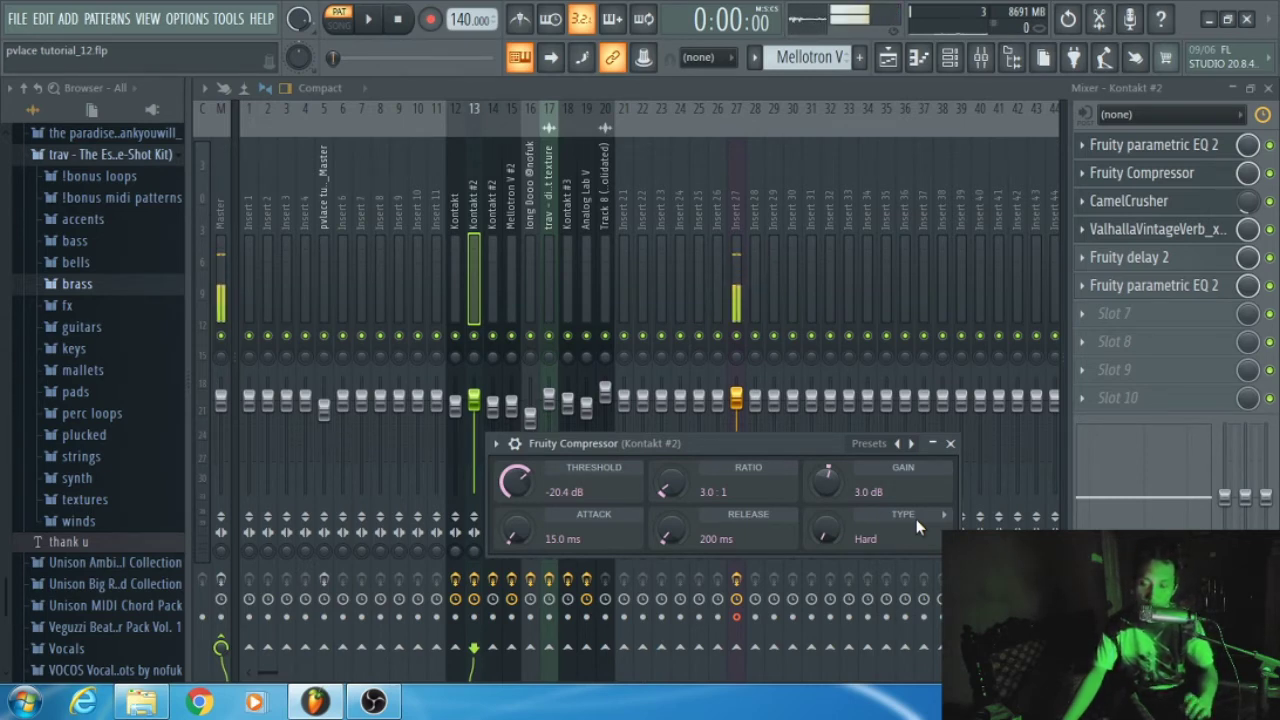
click(1128, 202)
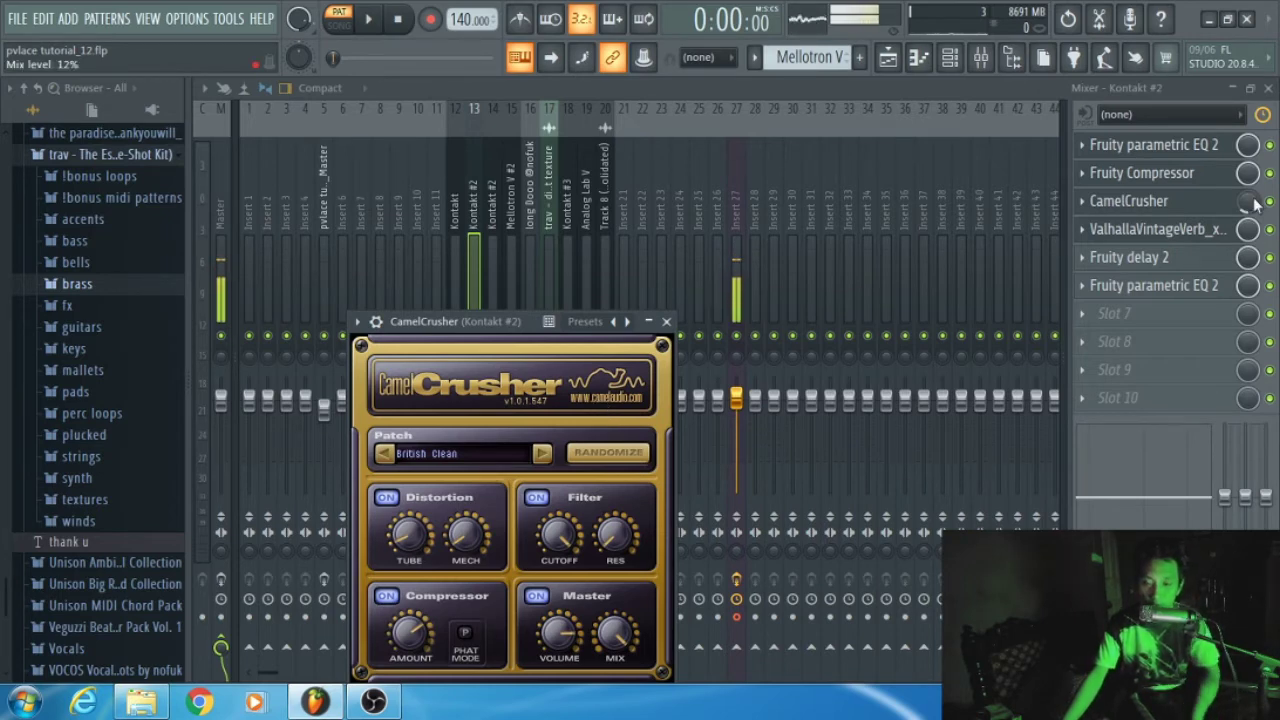
click(1174, 230)
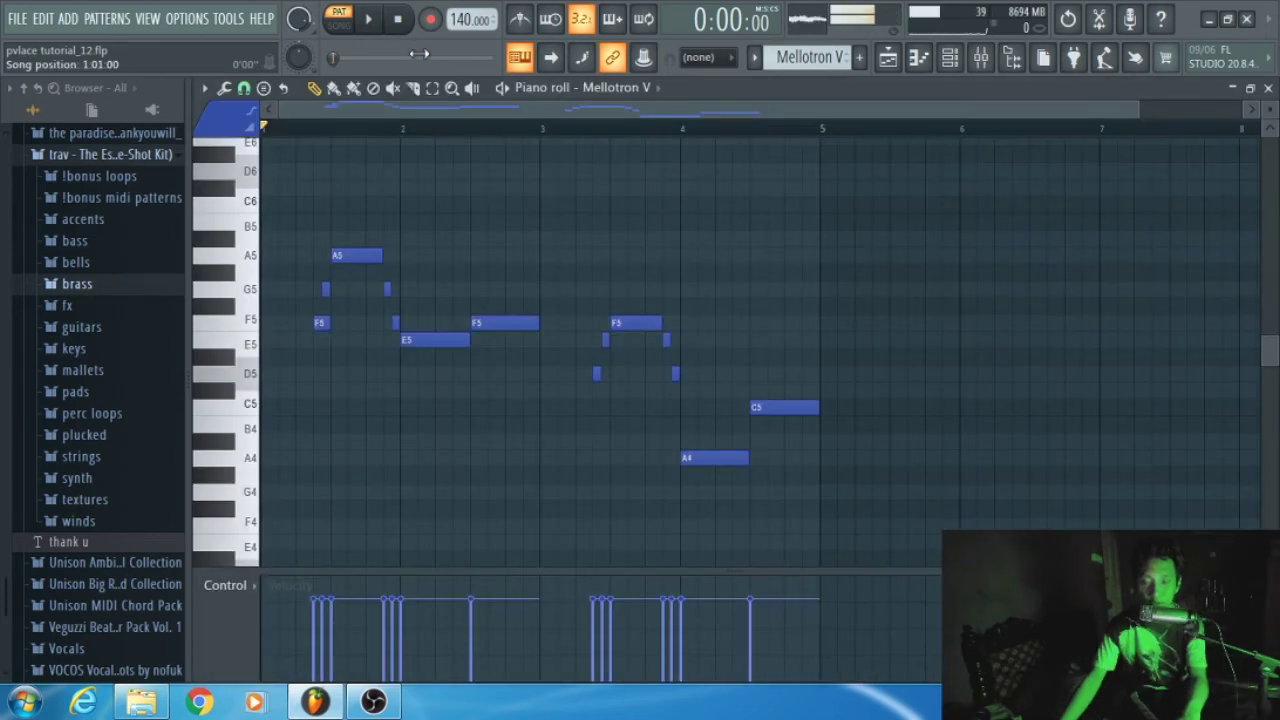
key(space)
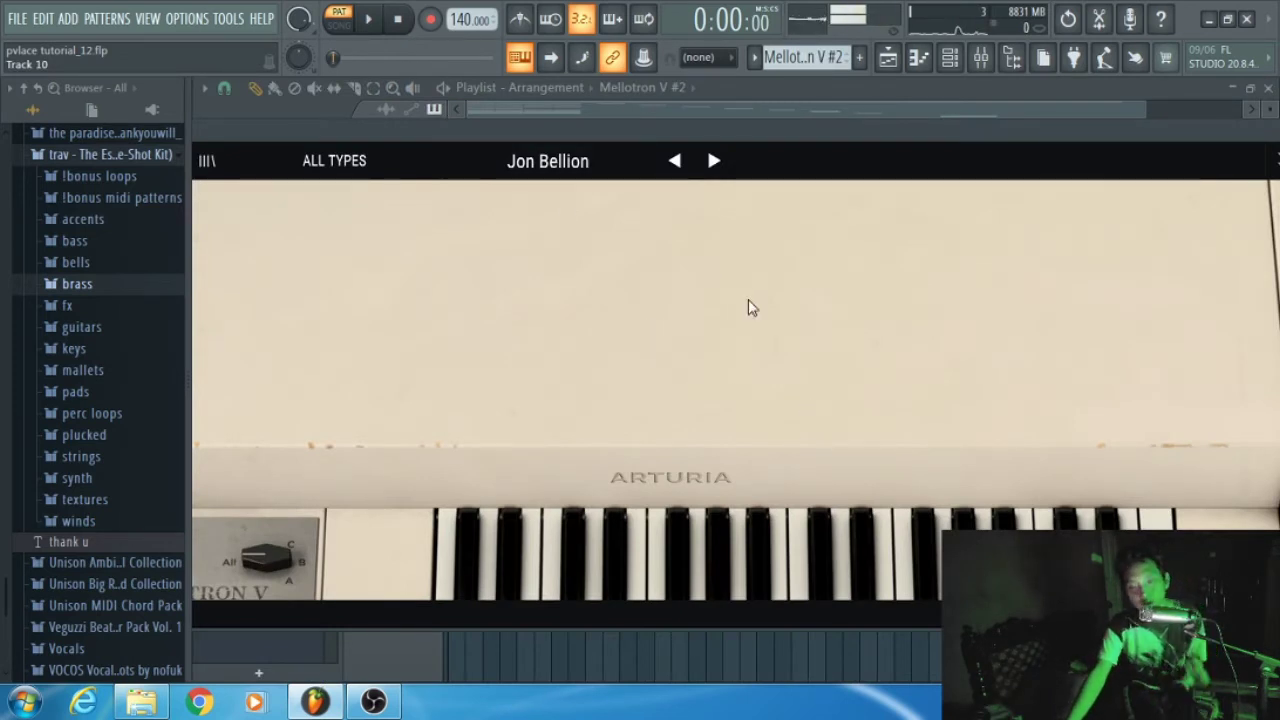
Step: Play the Mellotron V #2 notes in the piano roll and review its mixer channel's Fruity parametric EQ 2
key(F7)
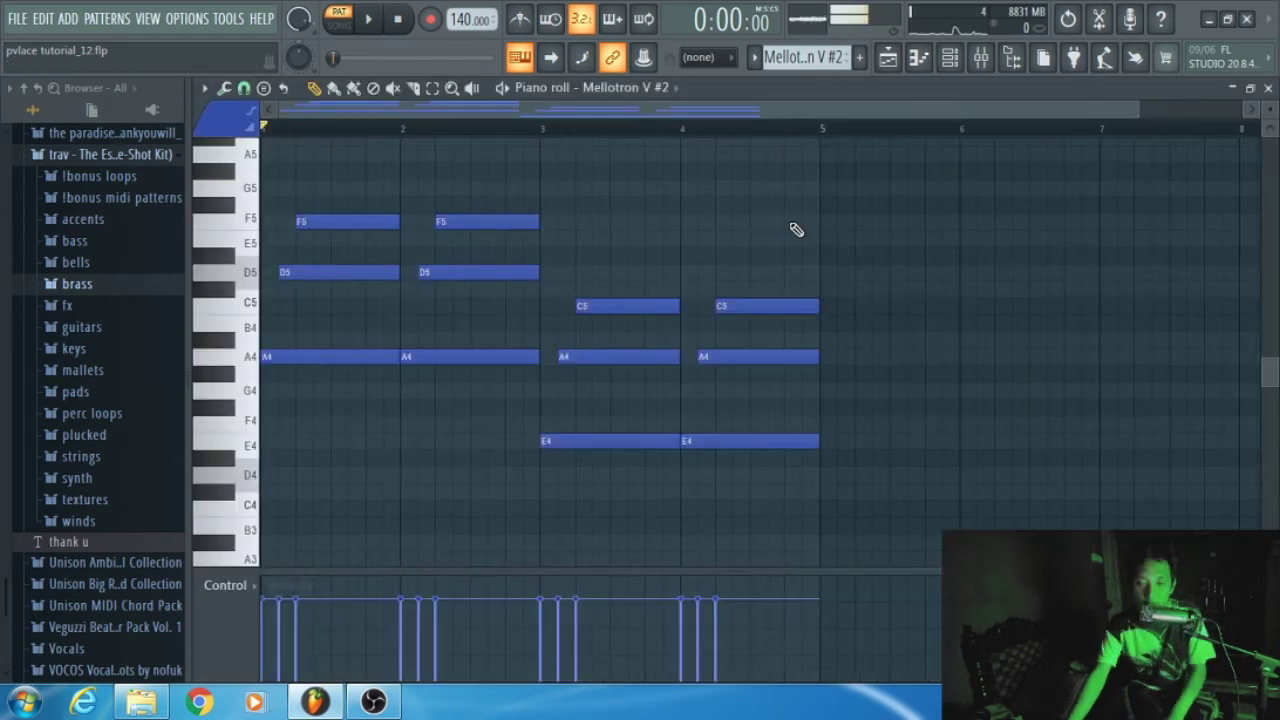
click(368, 21)
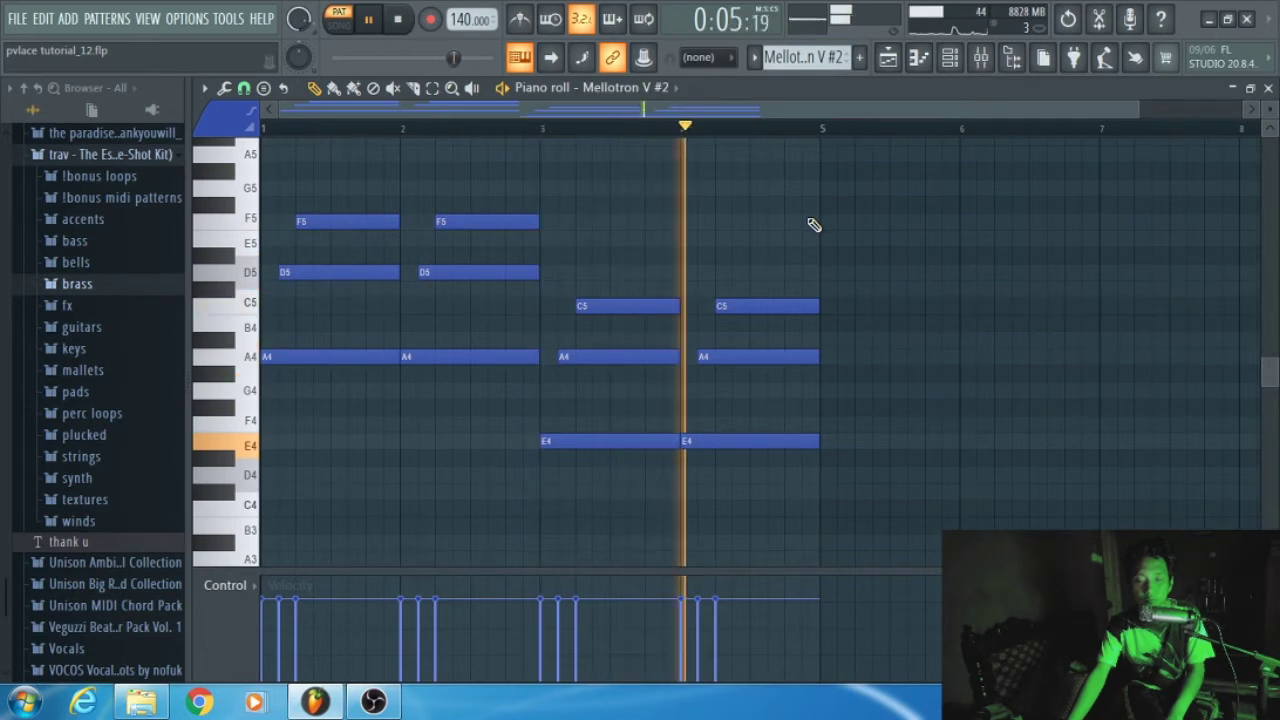
key(space)
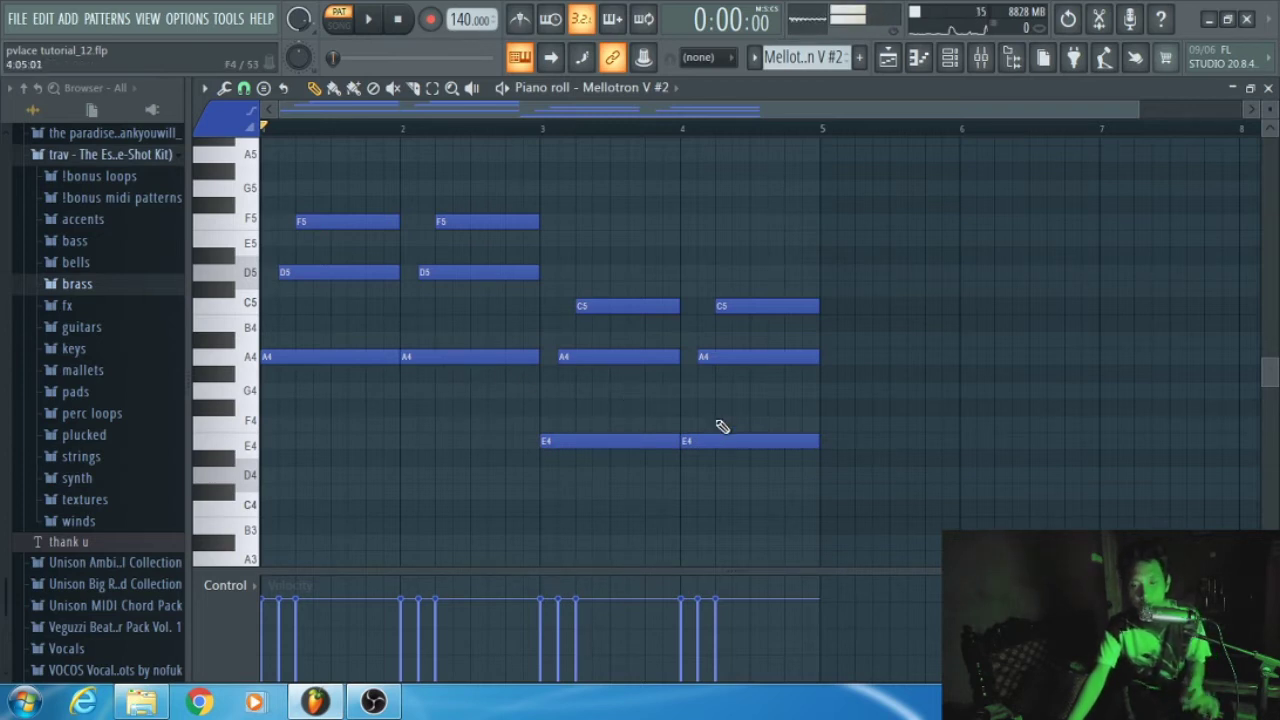
click(918, 57)
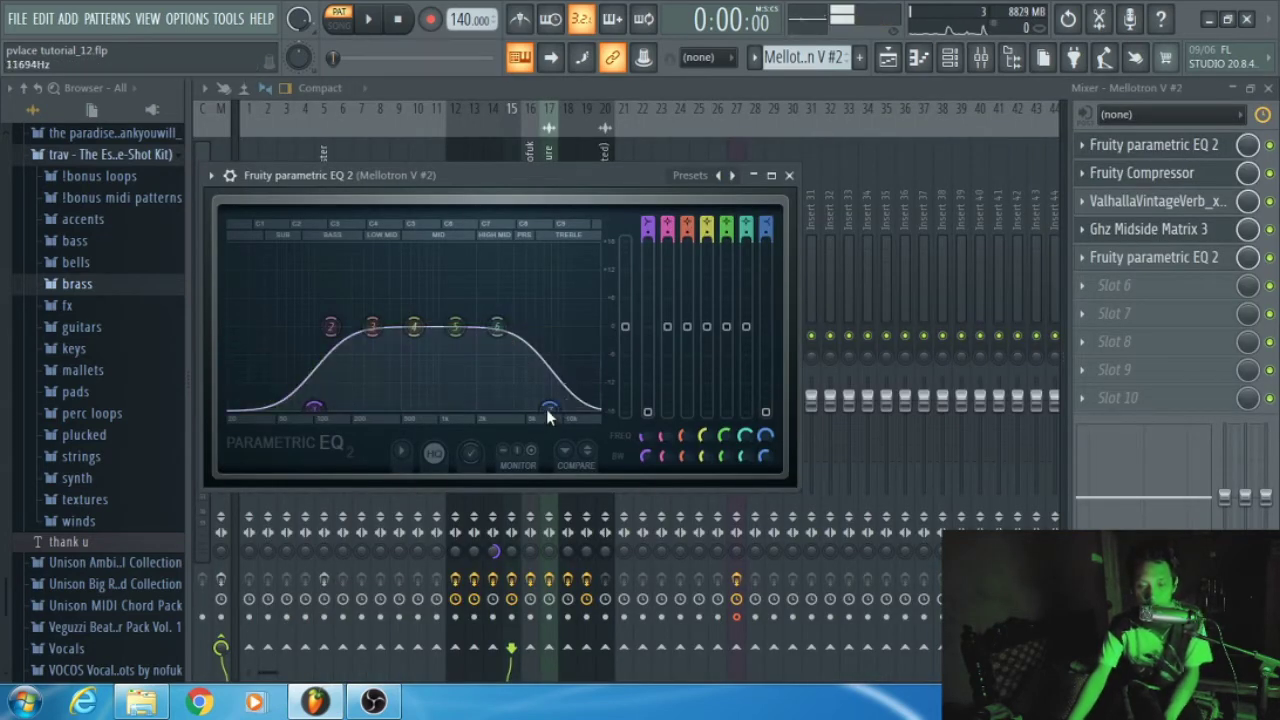
click(753, 176)
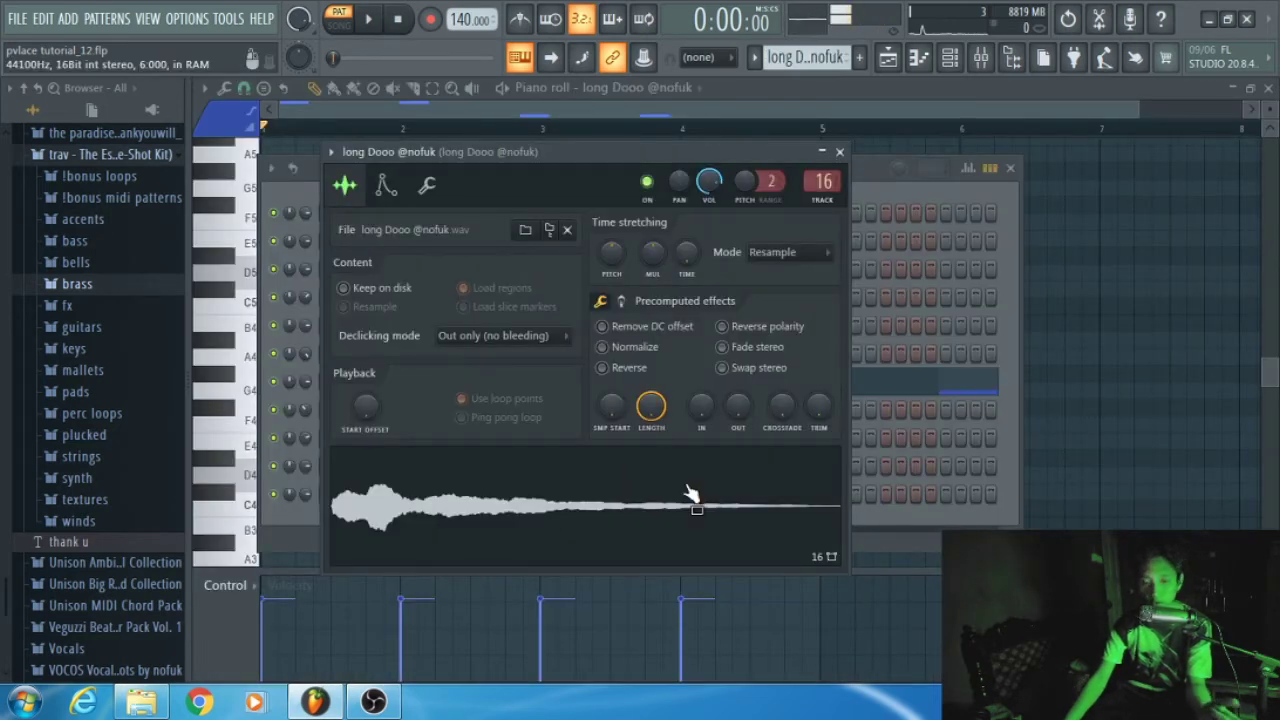
Step: Play the long Dooo sample's piano roll notes and review its mixer channel's ShaperBox 2 Volume and Pan curves
click(839, 151)
right_click(447, 381)
click(456, 383)
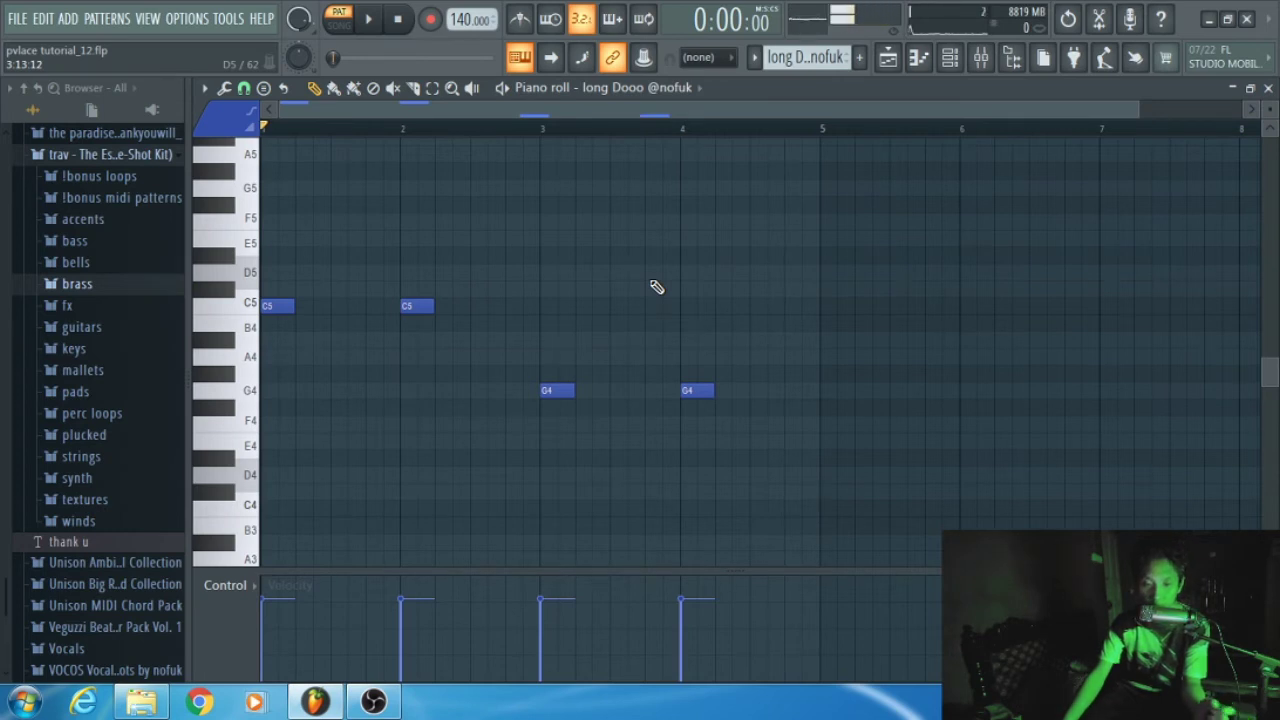
key(space)
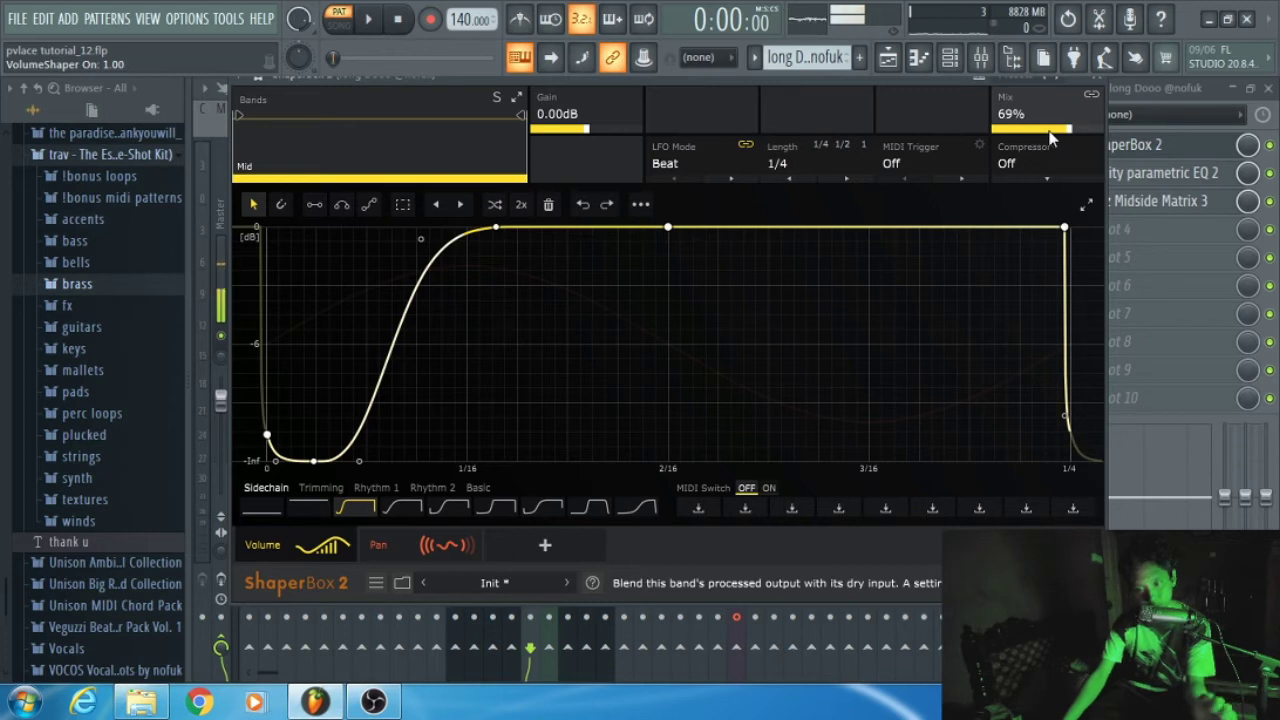
click(390, 553)
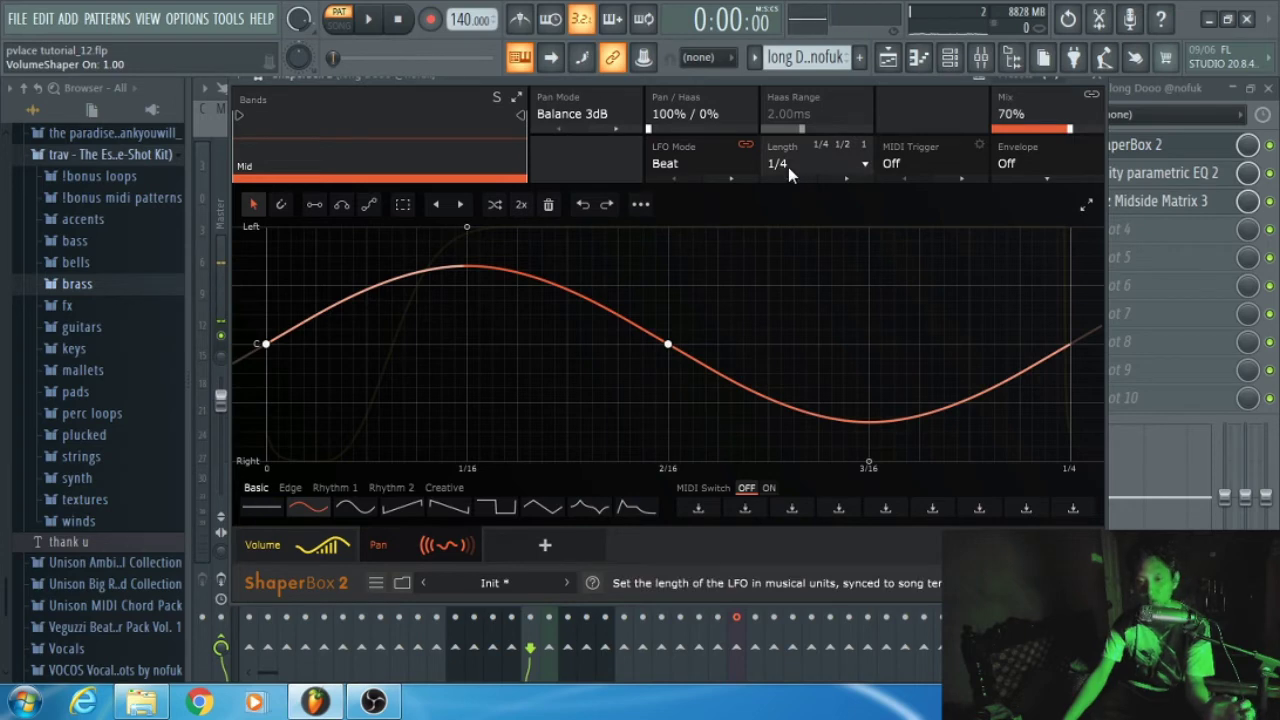
click(1097, 79)
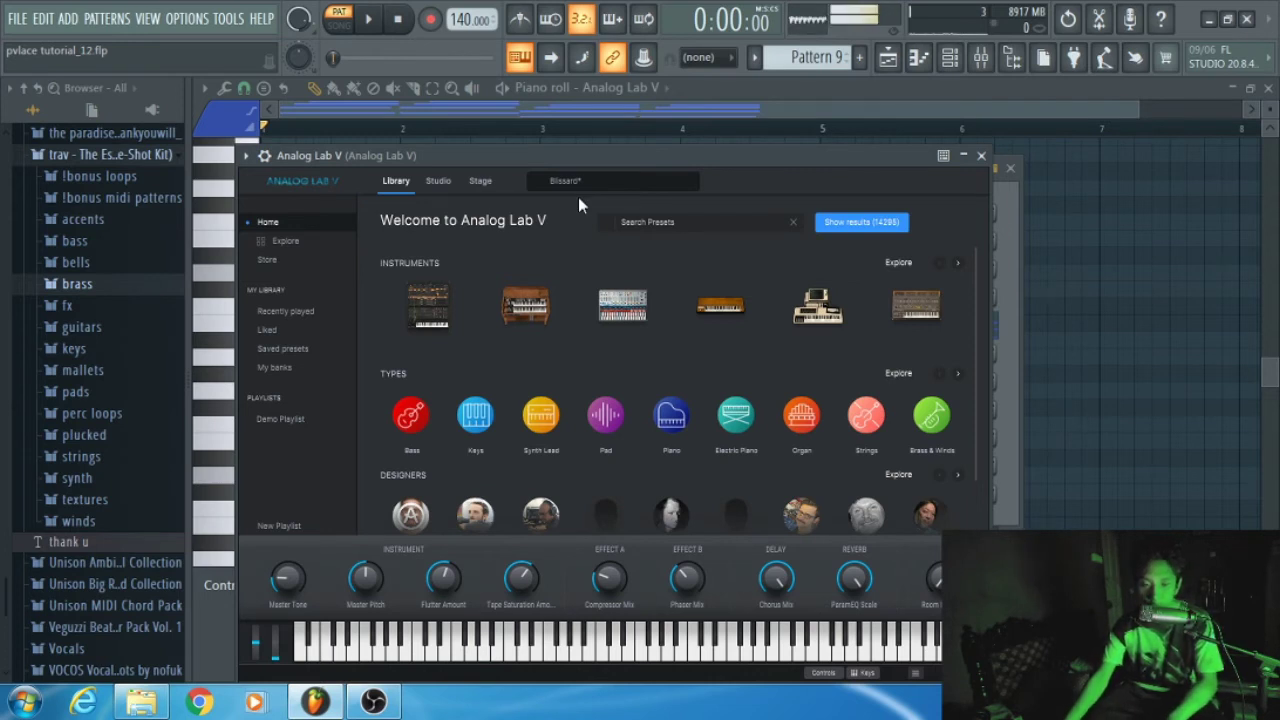
Step: Close Analog Lab V, examine and play its piano roll notes, and return to the playlist
click(982, 157)
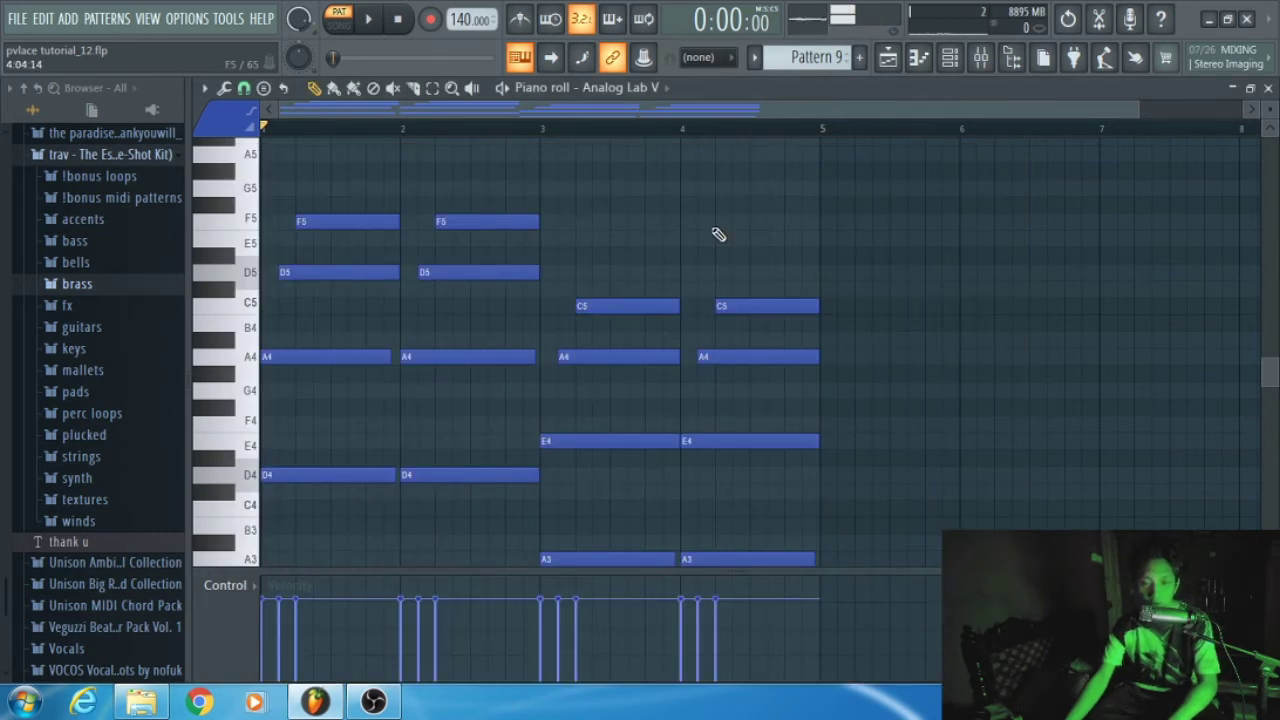
key(space)
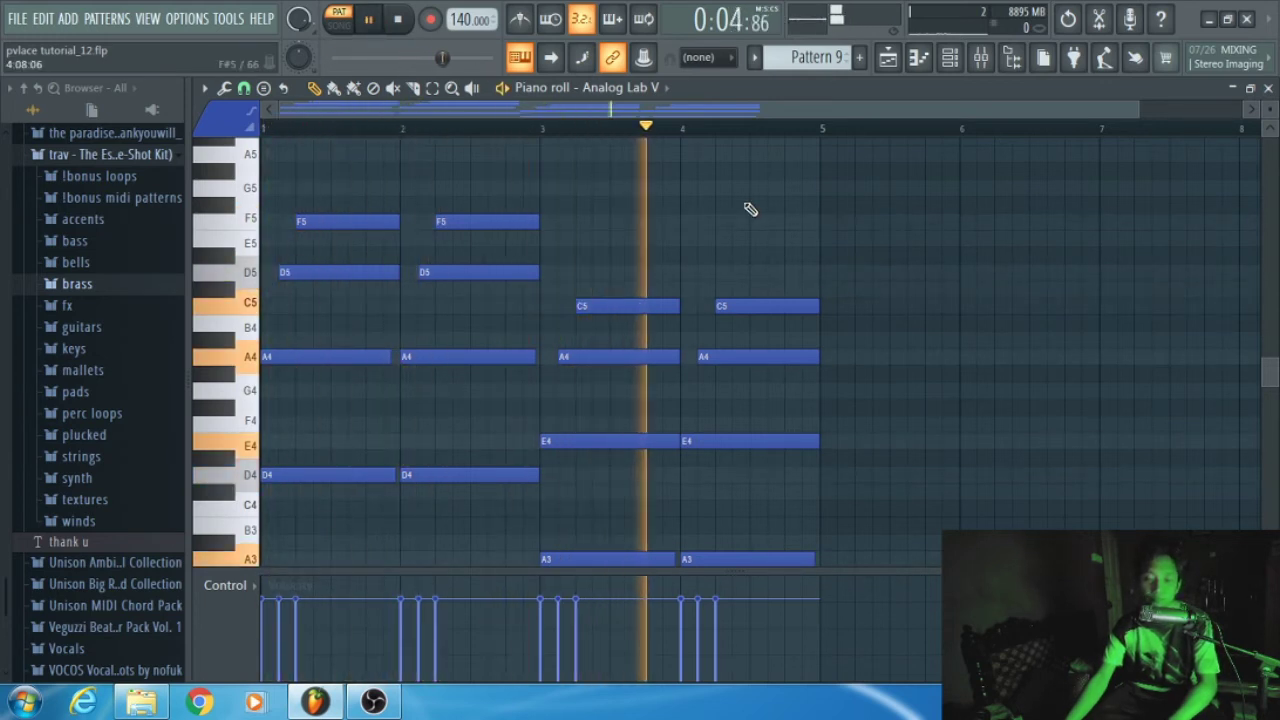
key(space)
key(F5)
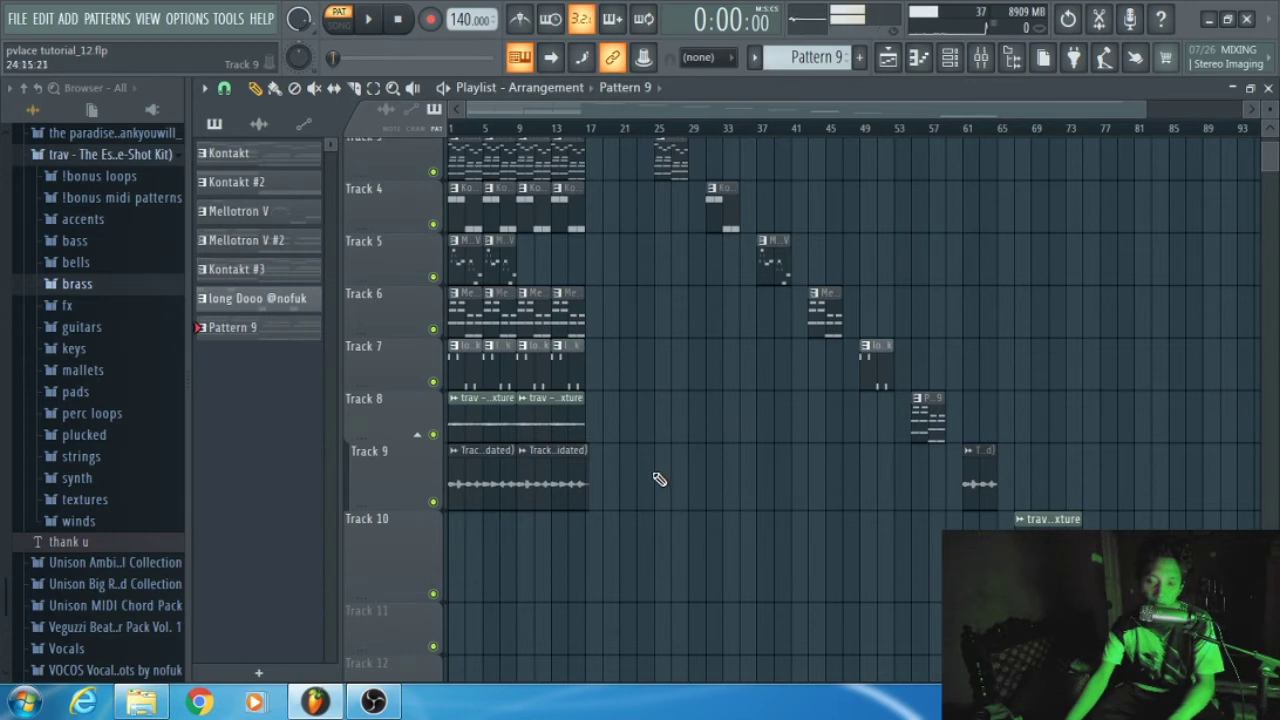
Step: Review the Analog Lab V mixer channel's effects in order: Fruity parametric EQ 2, ValhallaVintageVerb, Ghz Midside Matrix 3 and the second EQ
click(478, 484)
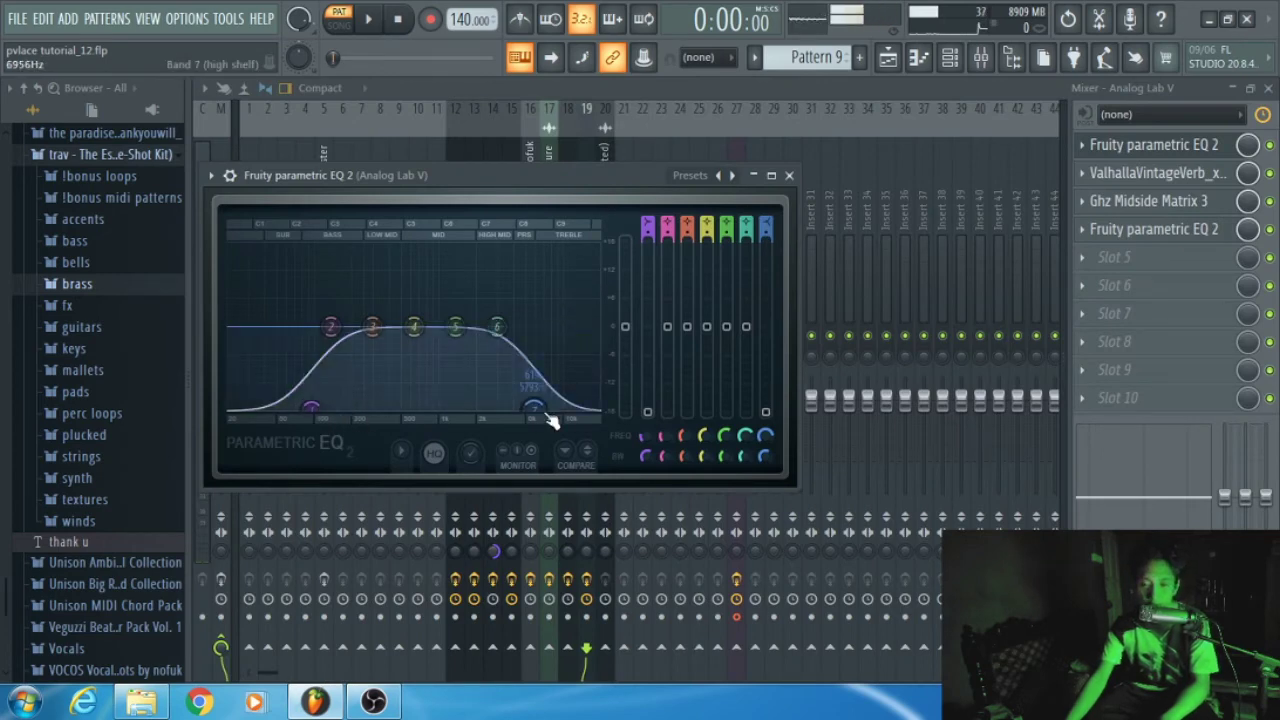
click(1150, 173)
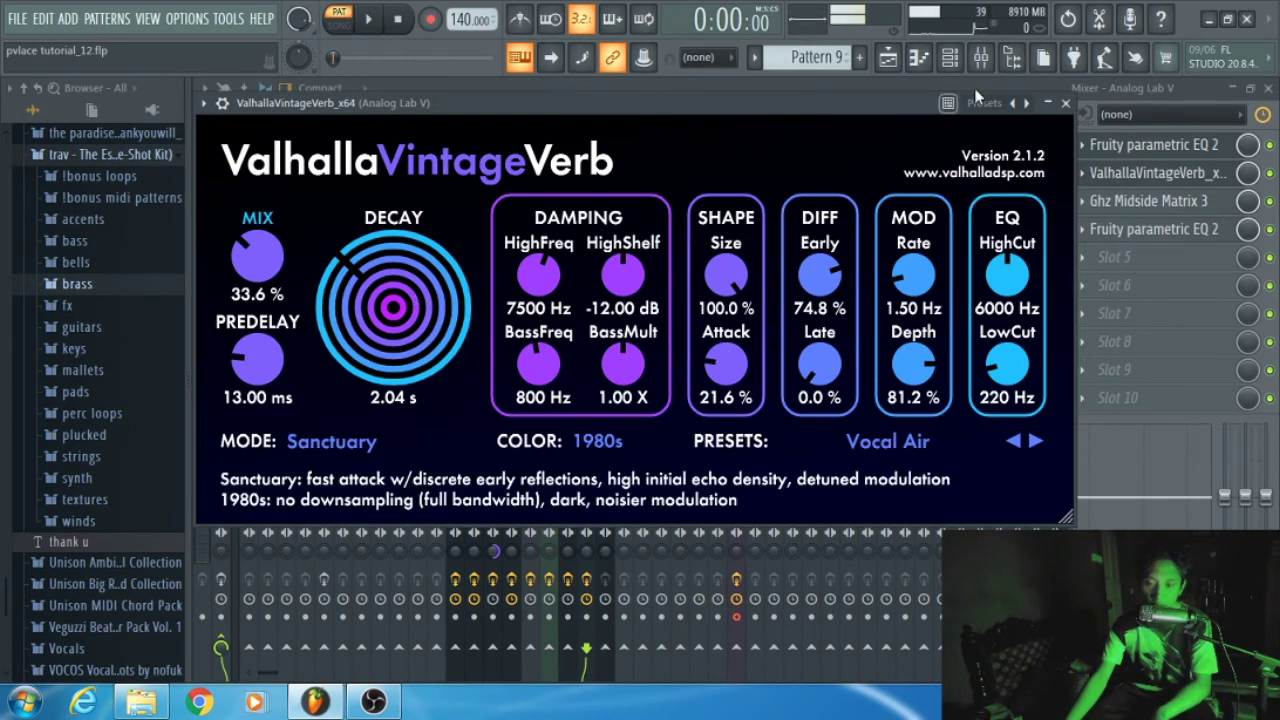
click(1150, 201)
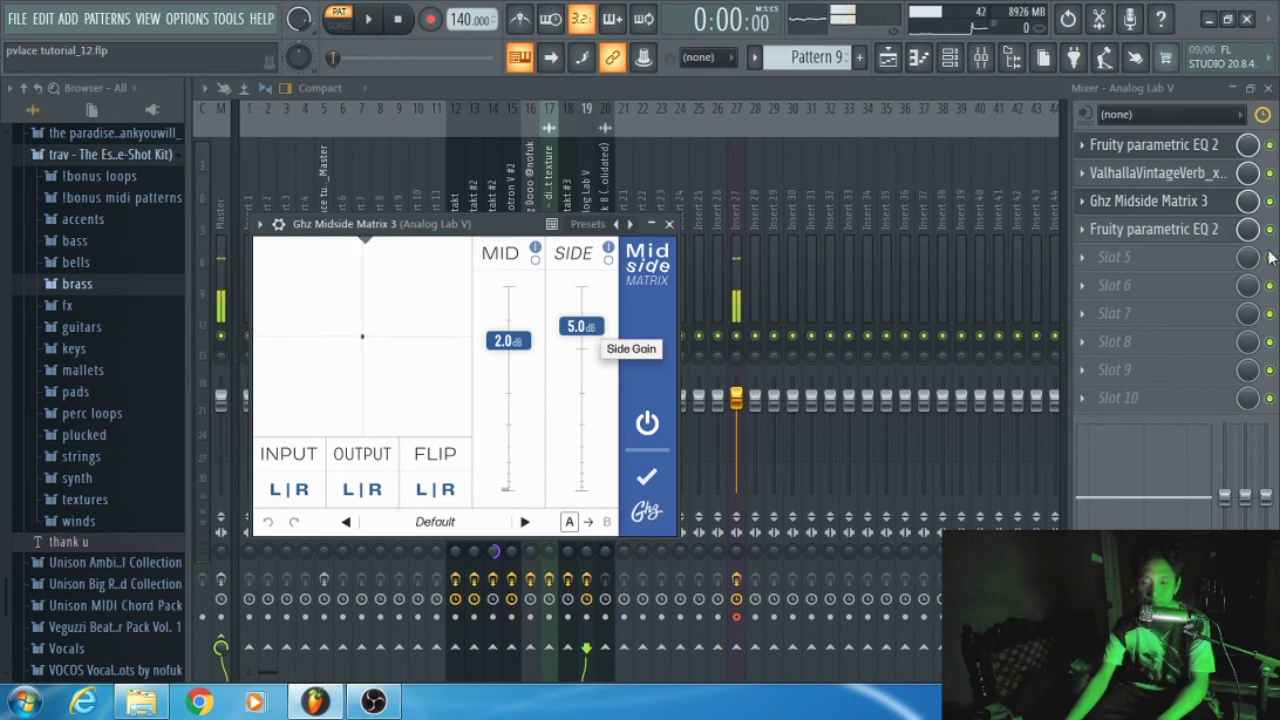
click(1160, 230)
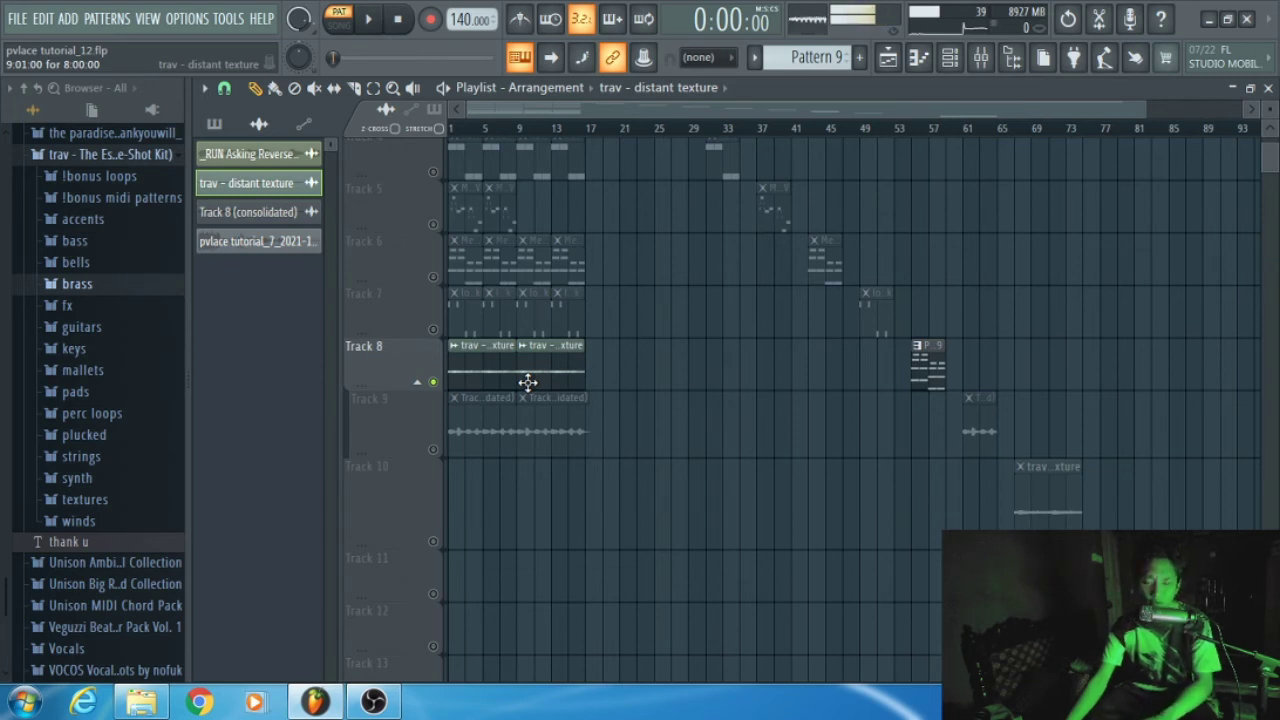
Step: Play the soloed distant texture clips and review their mixer channel's ShaperBox 2 Volume and Pan curves and Fruity parametric EQ 2
key(space)
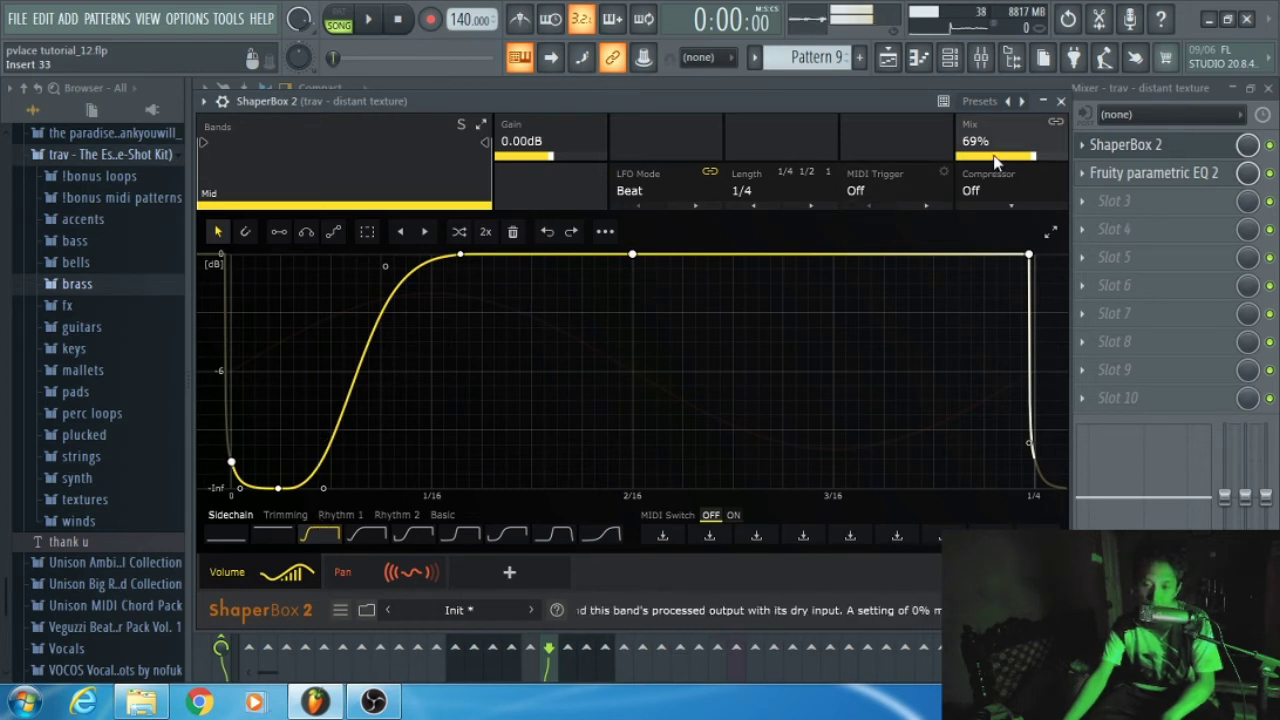
click(360, 574)
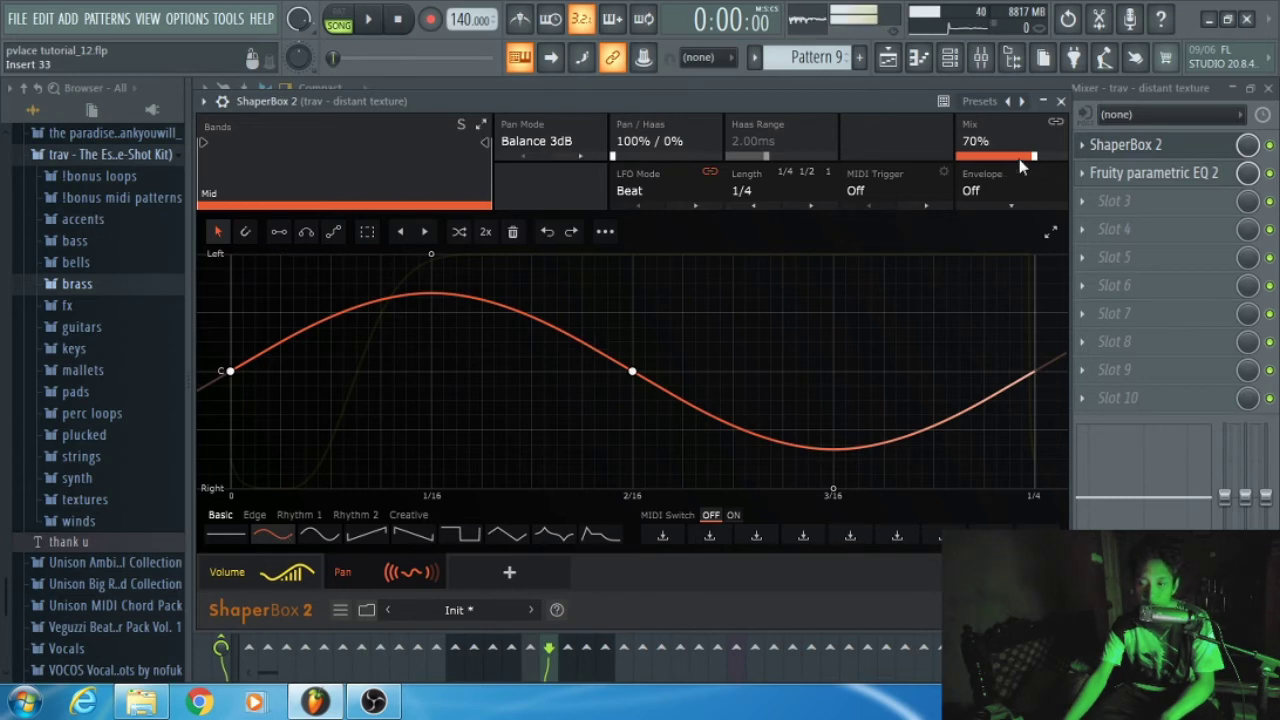
click(1061, 101)
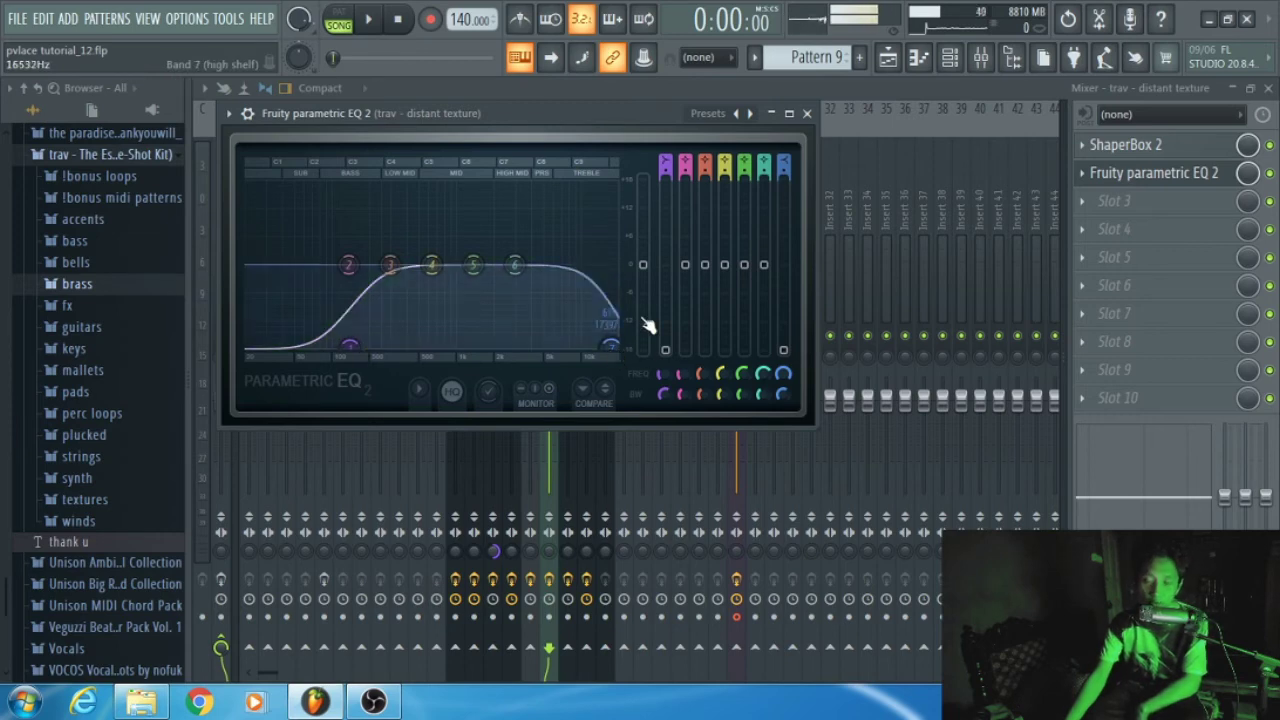
Step: Return to the playlist arrangement and solo Track 1, which holds the rendered master audio
key(F5)
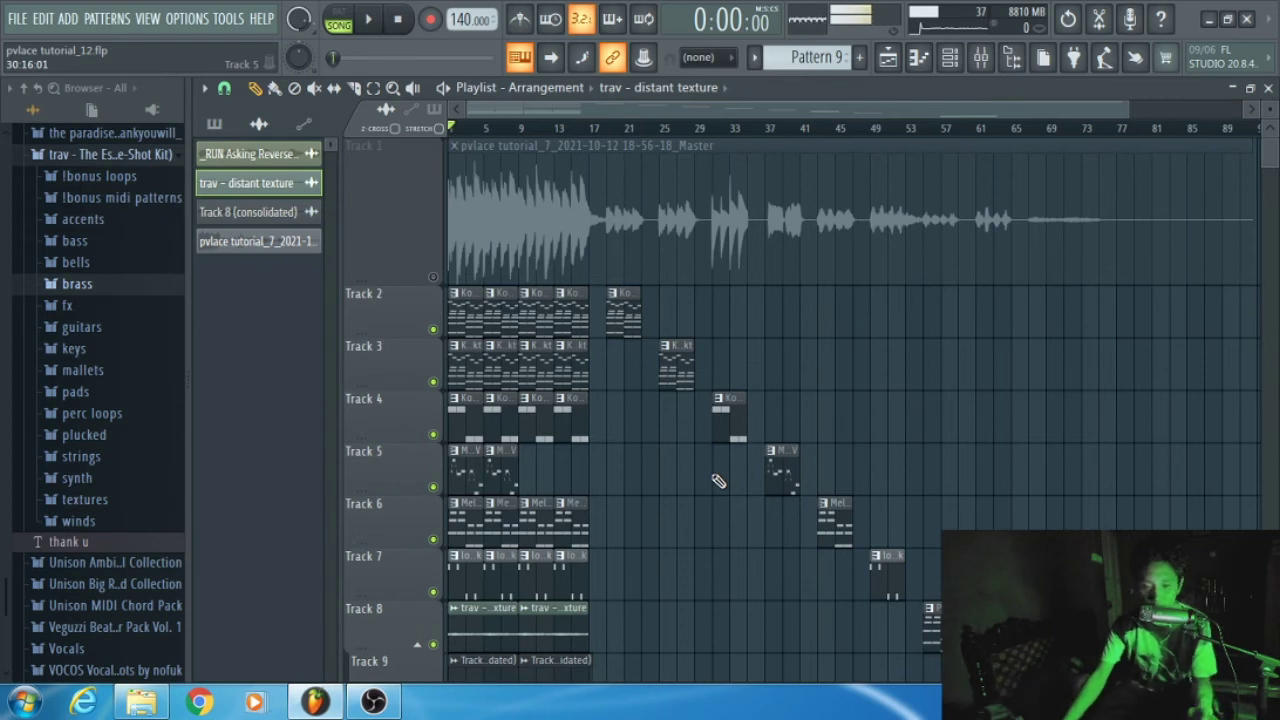
scroll(560, 350, down, 1)
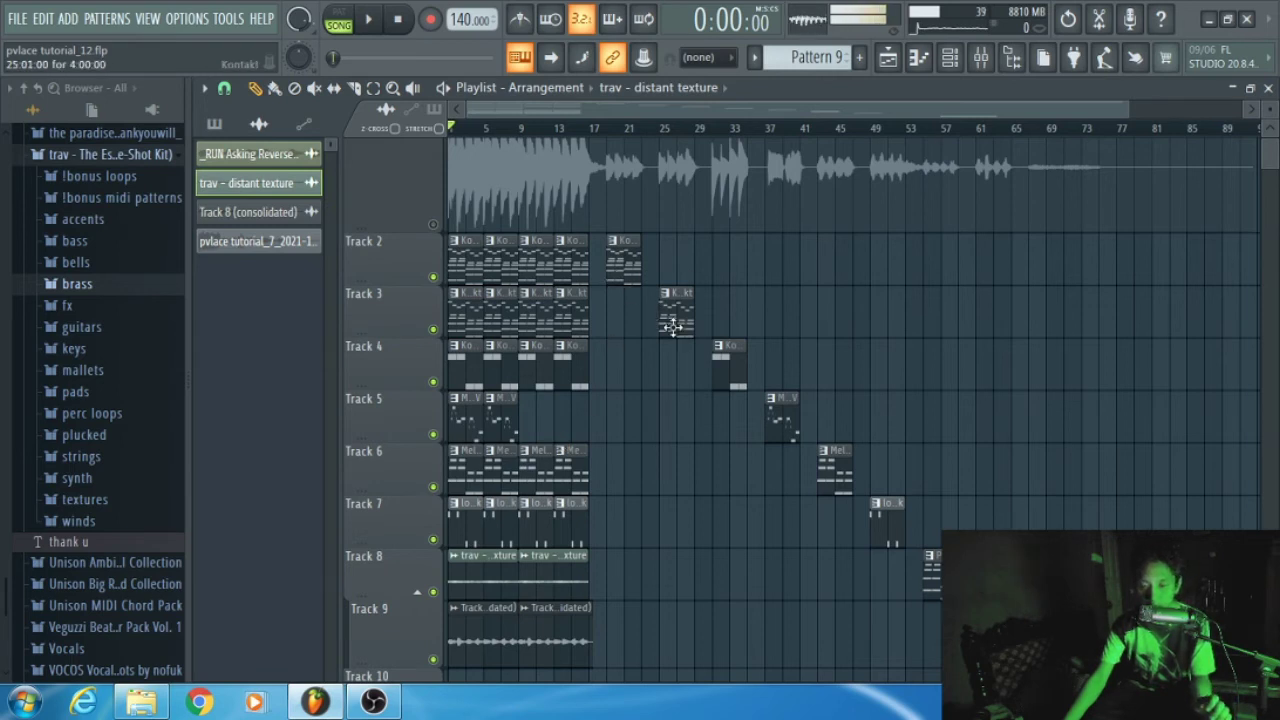
scroll(787, 333, up, 1)
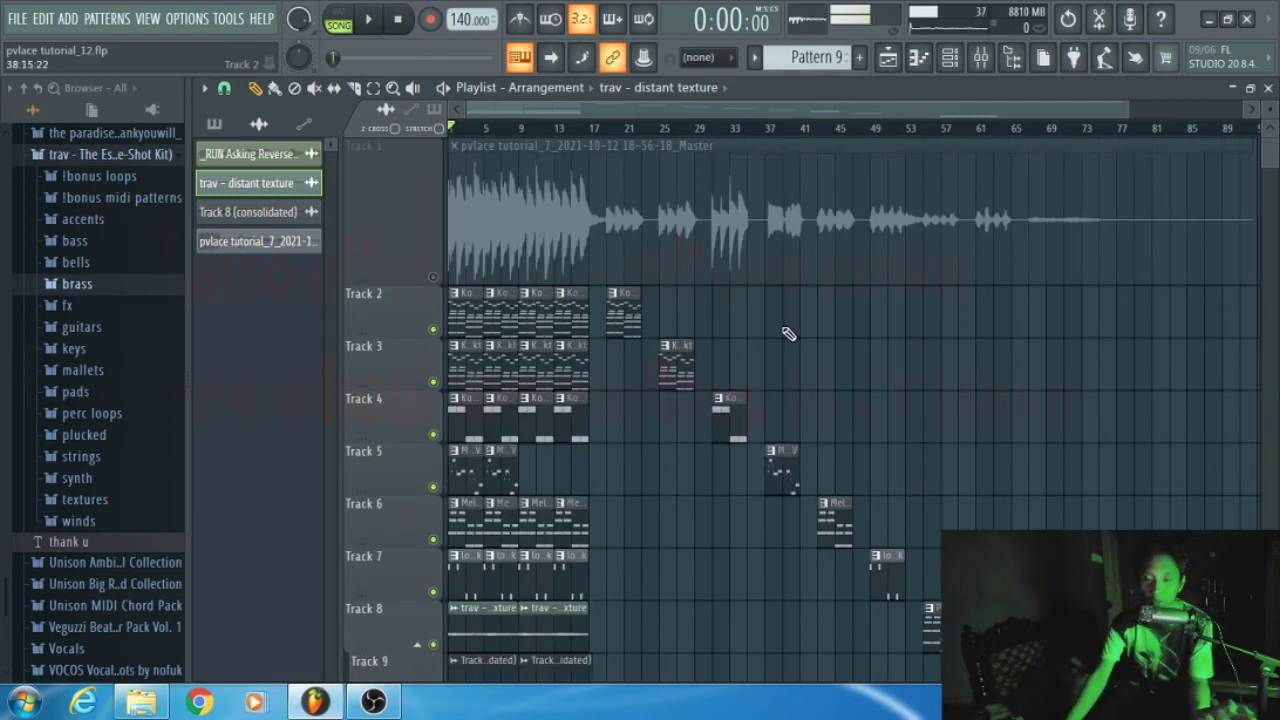
scroll(787, 333, down, 3)
scroll(787, 333, up, 3)
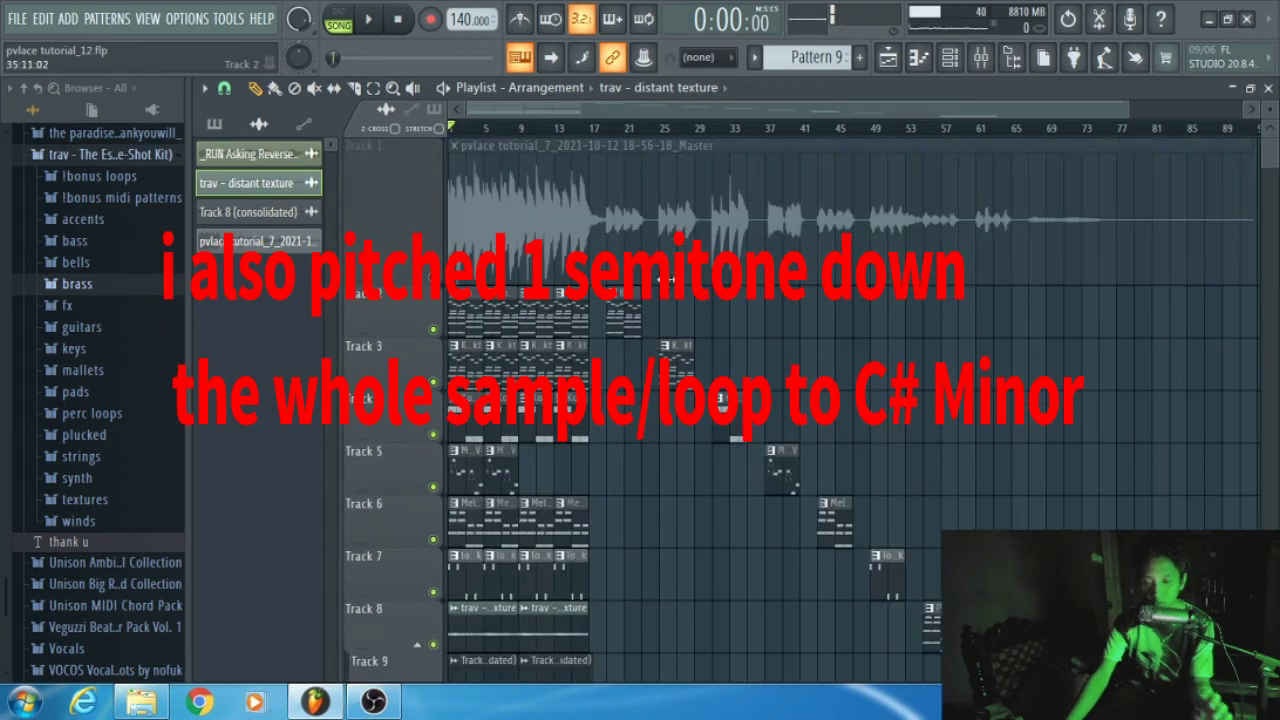
right_click(433, 277)
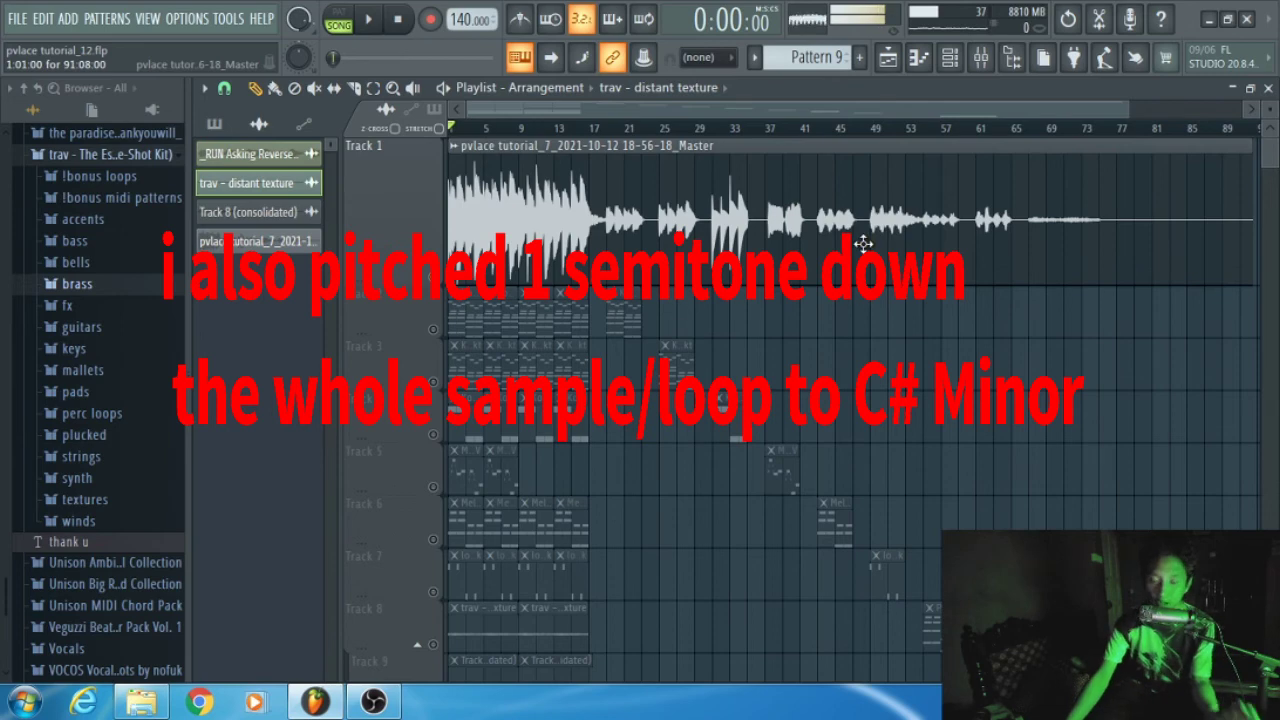
Step: Review the rendered master audio's mixer channel effects: RC-20 Retro Color, Ghz Midside Matrix 3 and FabFilter Pro-L 2
click(984, 60)
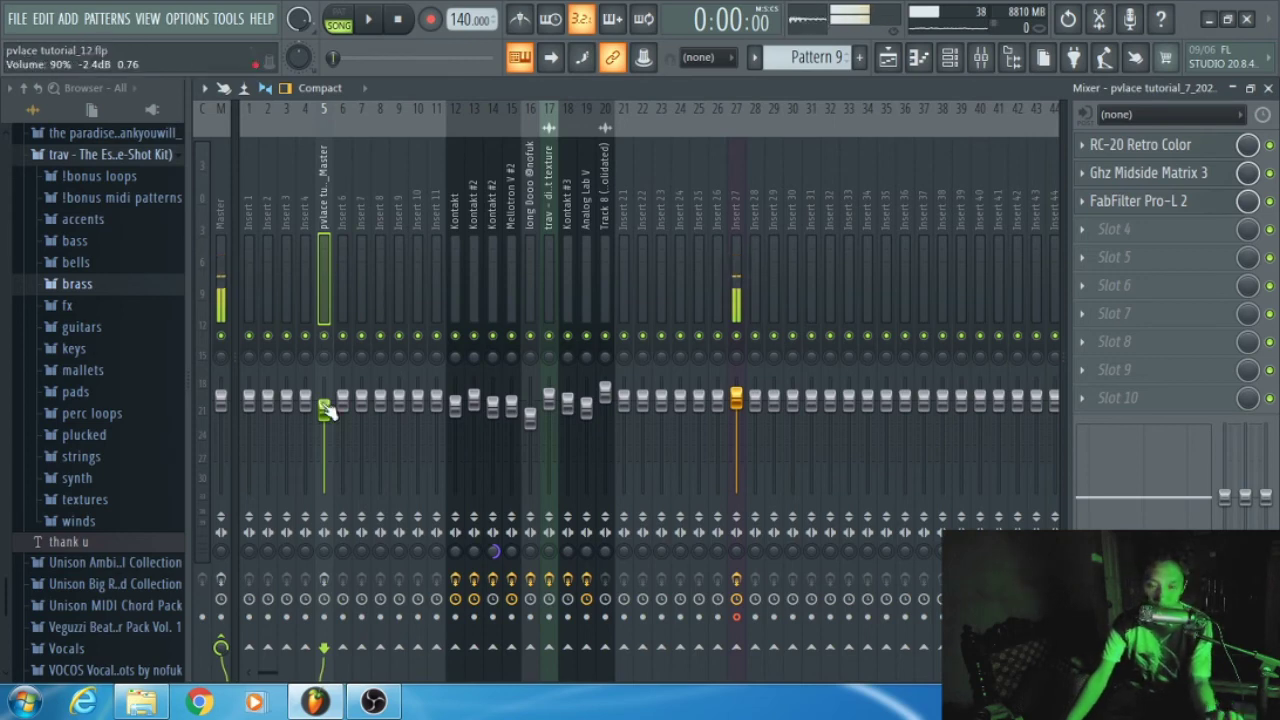
click(1127, 147)
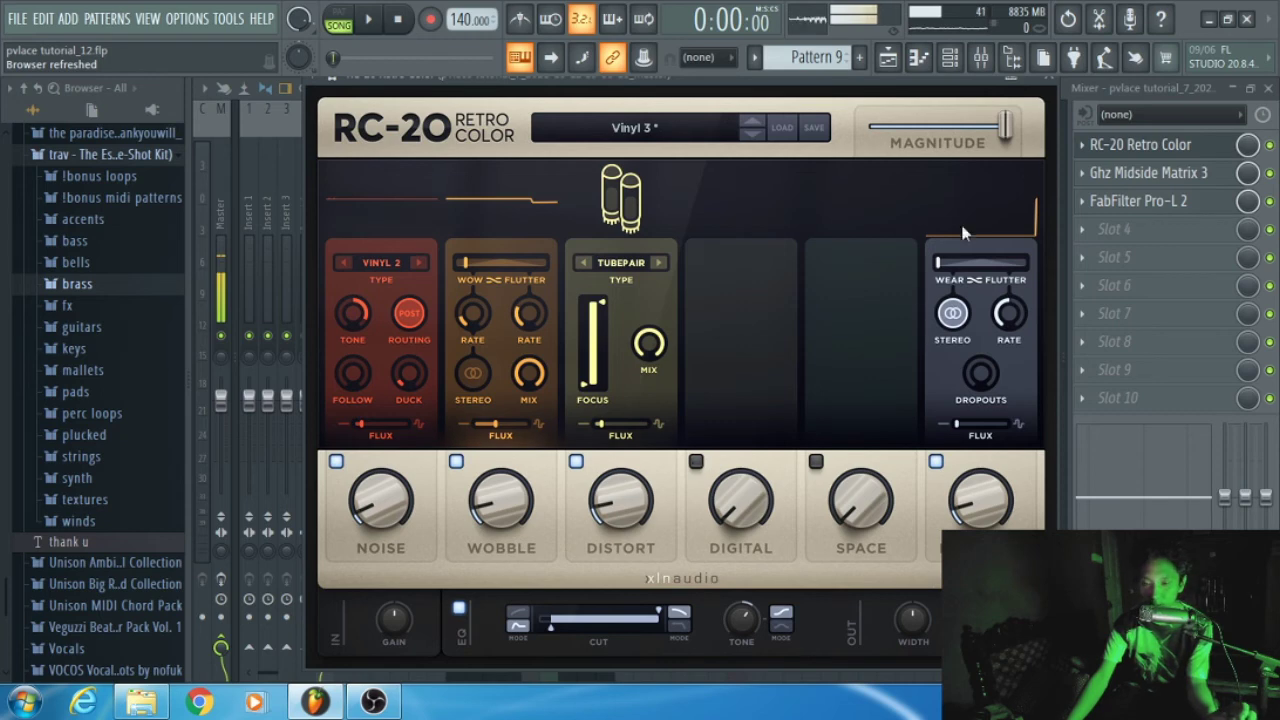
click(1148, 172)
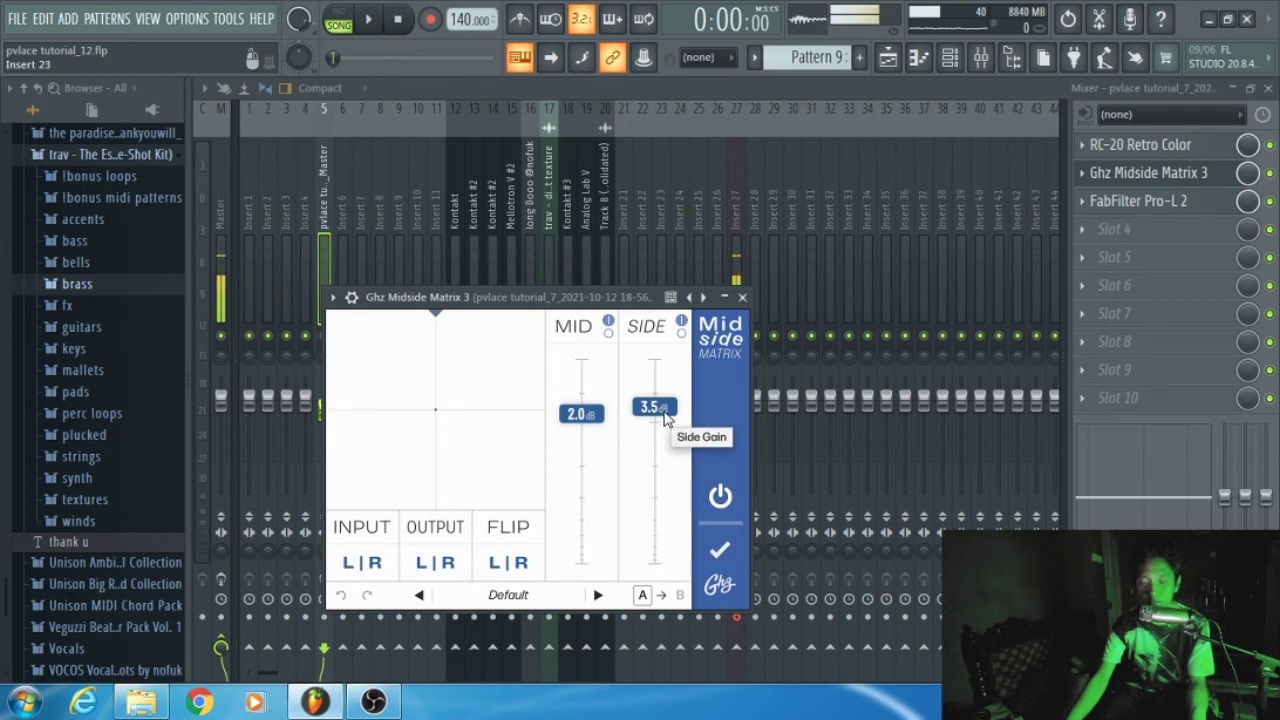
click(1138, 200)
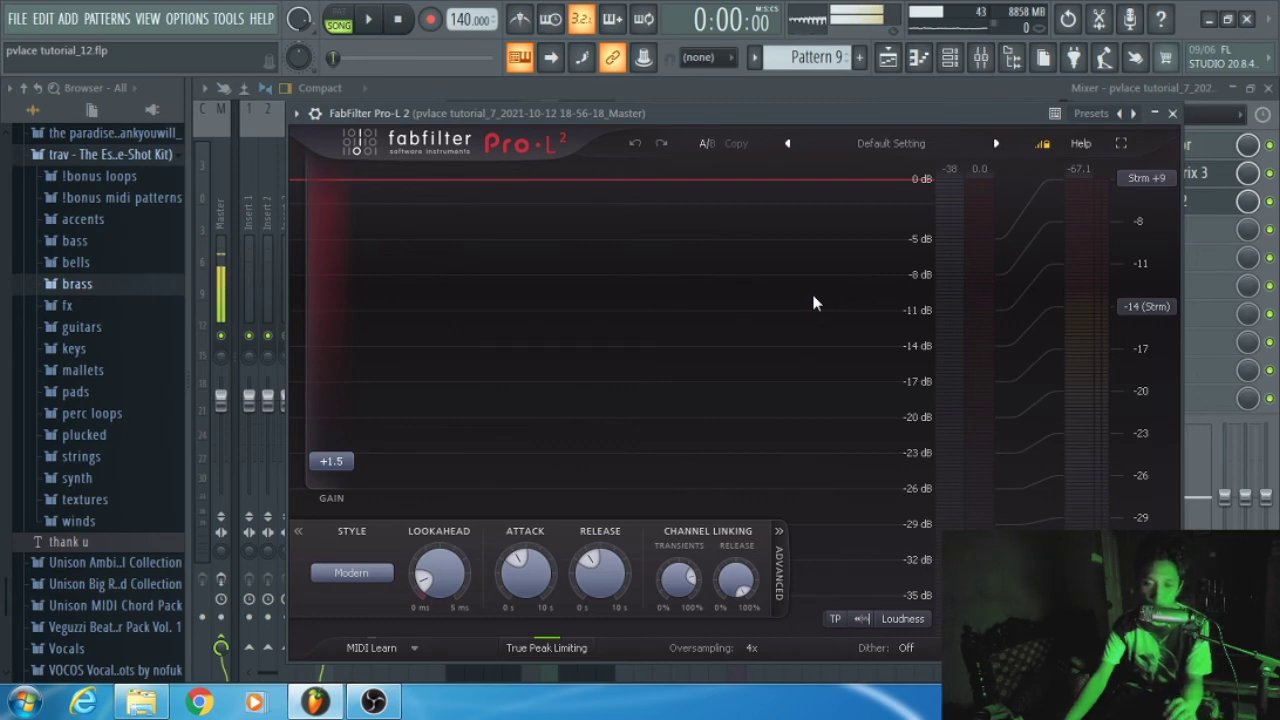
click(1173, 114)
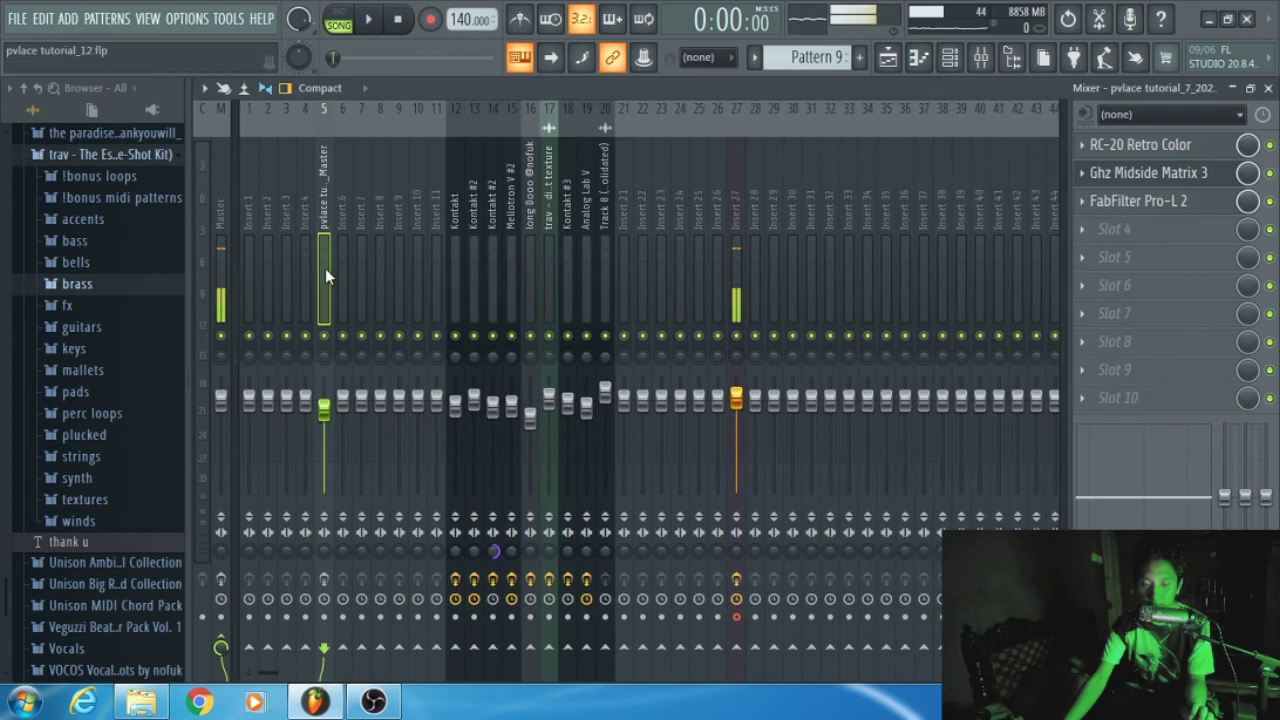
Step: Review the Master channel's Fruity parametric EQ 2 curves, an EQ's Presets options and the FabFilter Pro-L 2 limiter settings
click(221, 257)
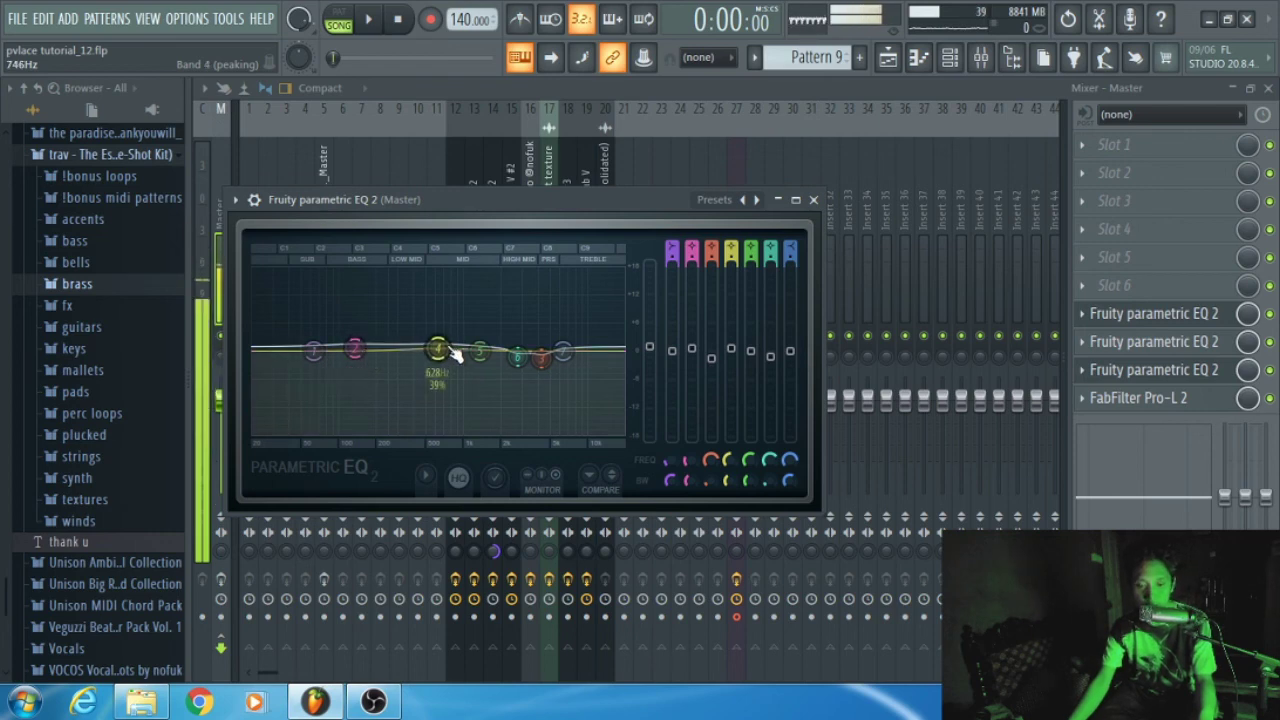
drag(525, 199, 570, 104)
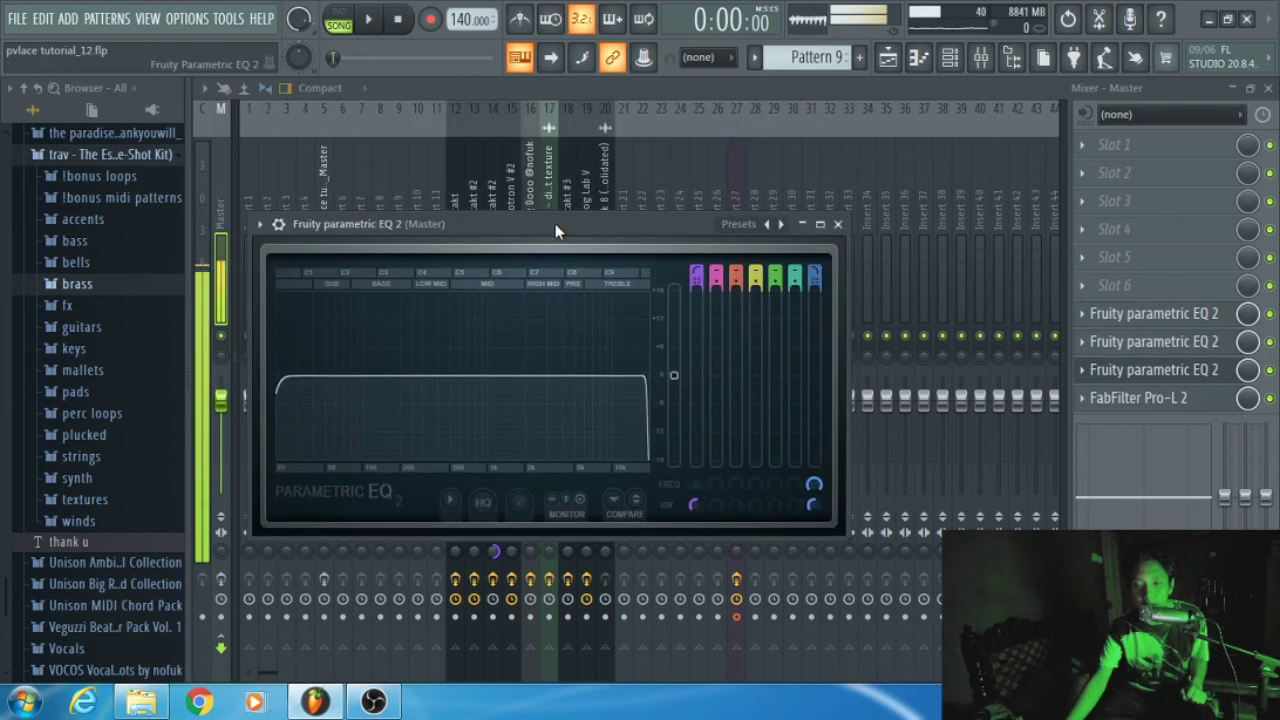
click(259, 224)
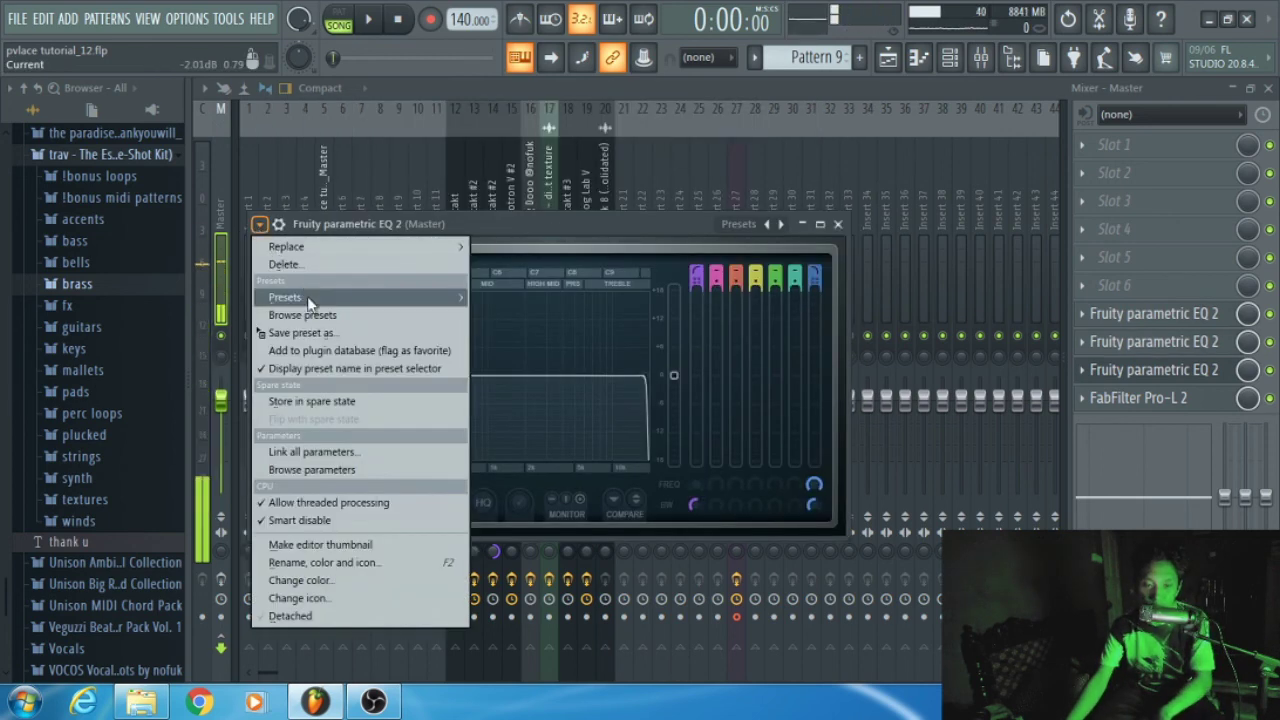
mouse_move(307, 296)
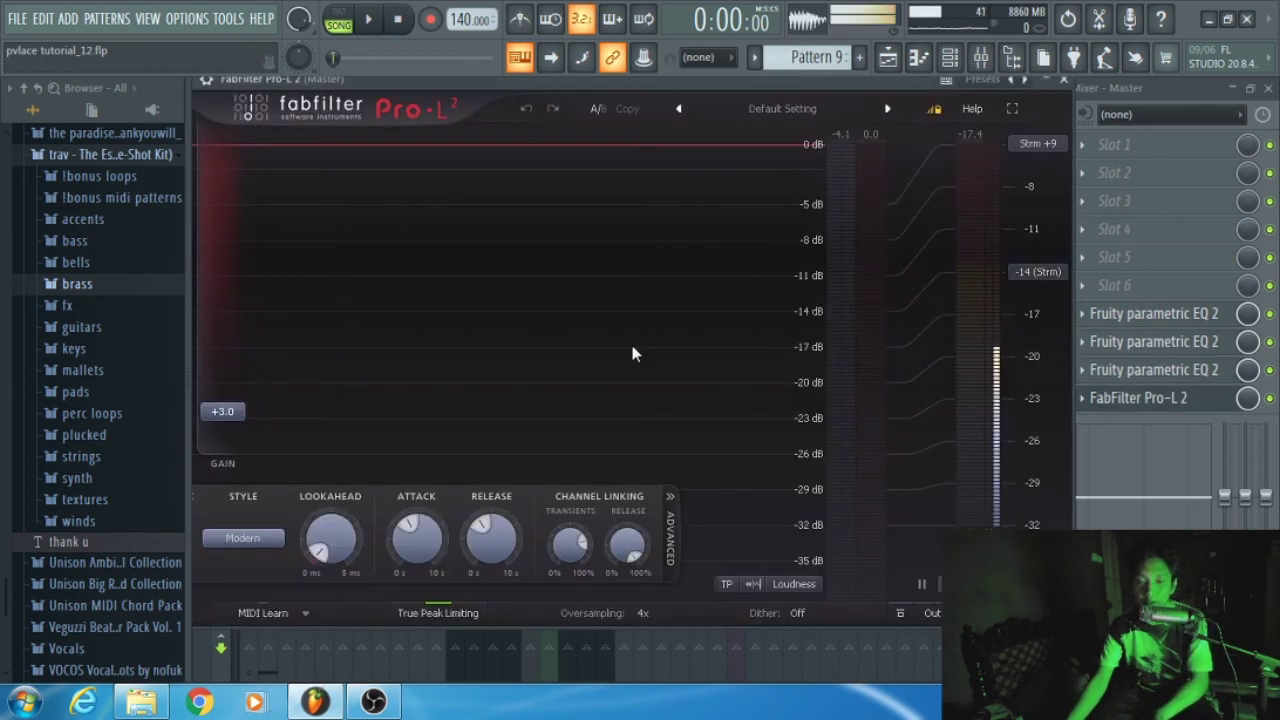